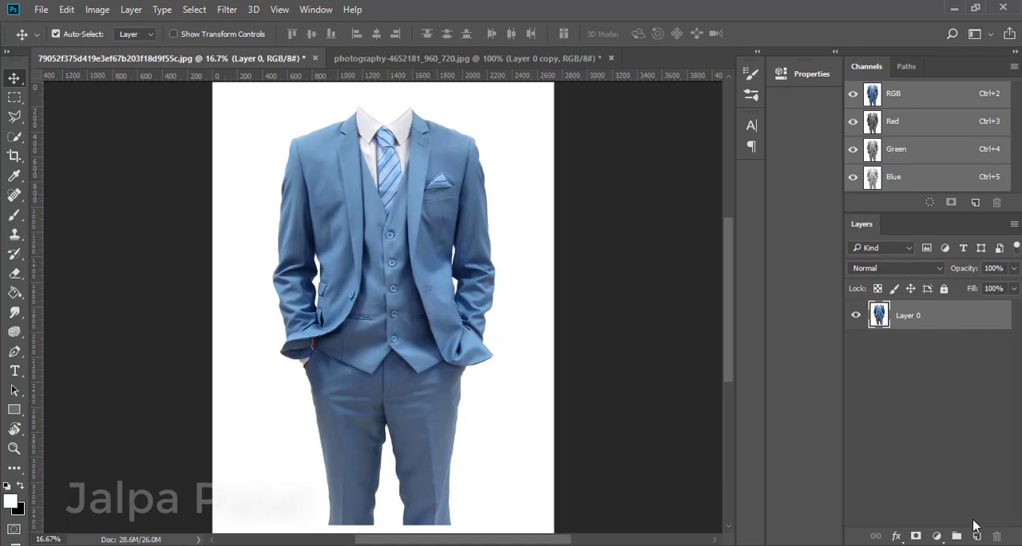
Duplicate Layer 0 and select the whole suit with an 80 px Quick Selection brush, excluding the gap between the legs.
{"action": "left_click_drag", "start_coordinate": [978, 314], "coordinate": [976, 536]}
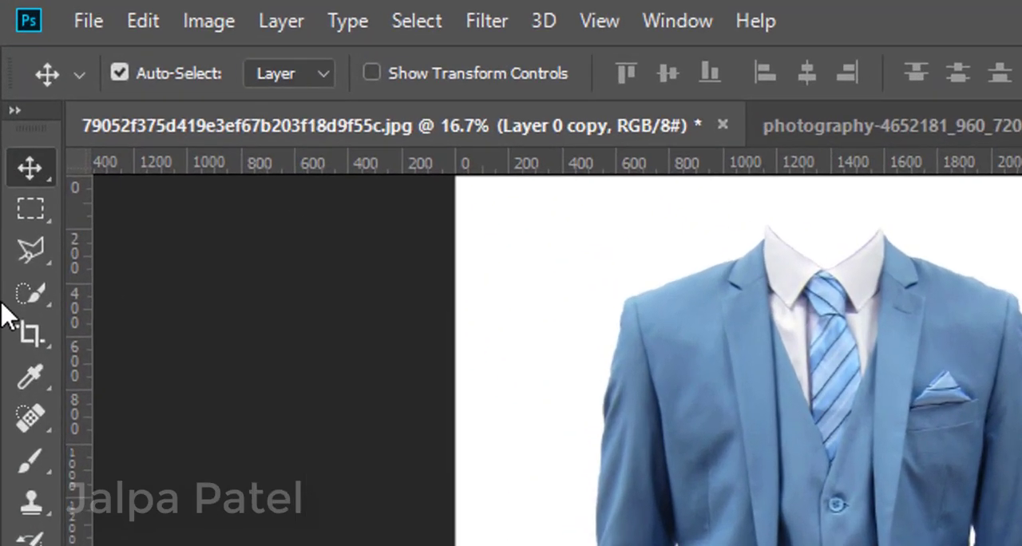
{"action": "right_click", "coordinate": [14, 137]}
{"action": "left_click", "coordinate": [44, 137]}
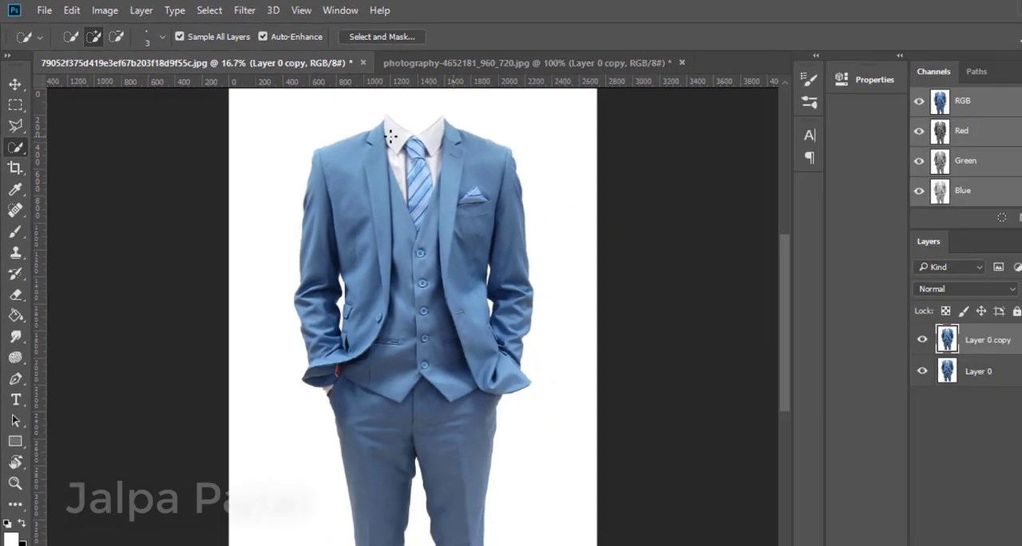
{"action": "key", "text": "bracketright"}
{"action": "key", "text": "bracketright"}
{"action": "key", "text": "bracketright"}
{"action": "key", "text": "bracketright"}
{"action": "key", "text": "bracketright"}
{"action": "key", "text": "bracketright"}
{"action": "key", "text": "bracketright"}
{"action": "key", "text": "bracketright"}
{"action": "key", "text": "bracketright"}
{"action": "key", "text": "bracketright"}
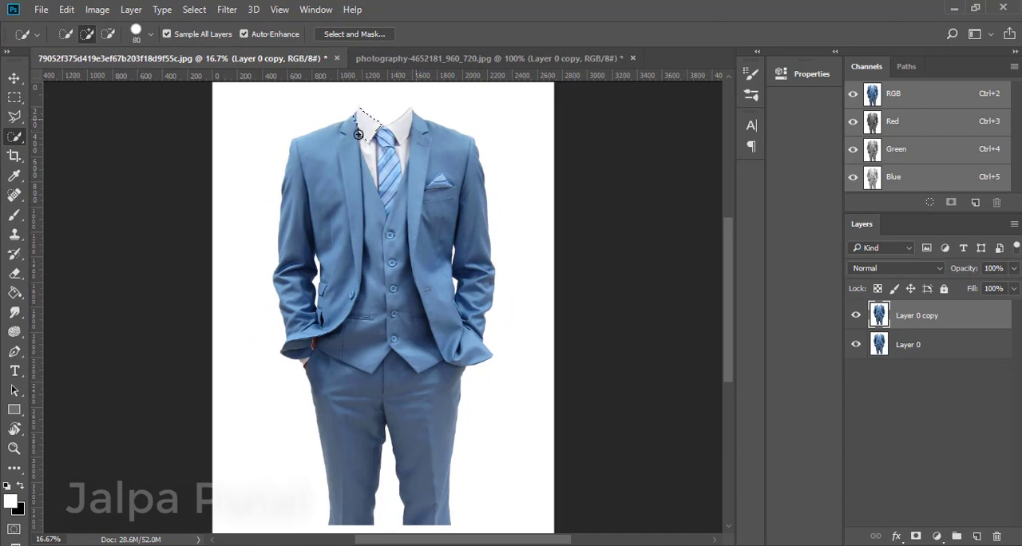
{"action": "mouse_move", "coordinate": [358, 134]}
{"action": "left_mouse_down"}
{"action": "mouse_move", "coordinate": [381, 149]}
{"action": "mouse_move", "coordinate": [426, 129]}
{"action": "mouse_move", "coordinate": [451, 153]}
{"action": "mouse_move", "coordinate": [436, 261]}
{"action": "mouse_move", "coordinate": [359, 373]}
{"action": "mouse_move", "coordinate": [347, 432]}
{"action": "mouse_move", "coordinate": [360, 463]}
{"action": "mouse_move", "coordinate": [400, 413]}
{"action": "left_mouse_up"}
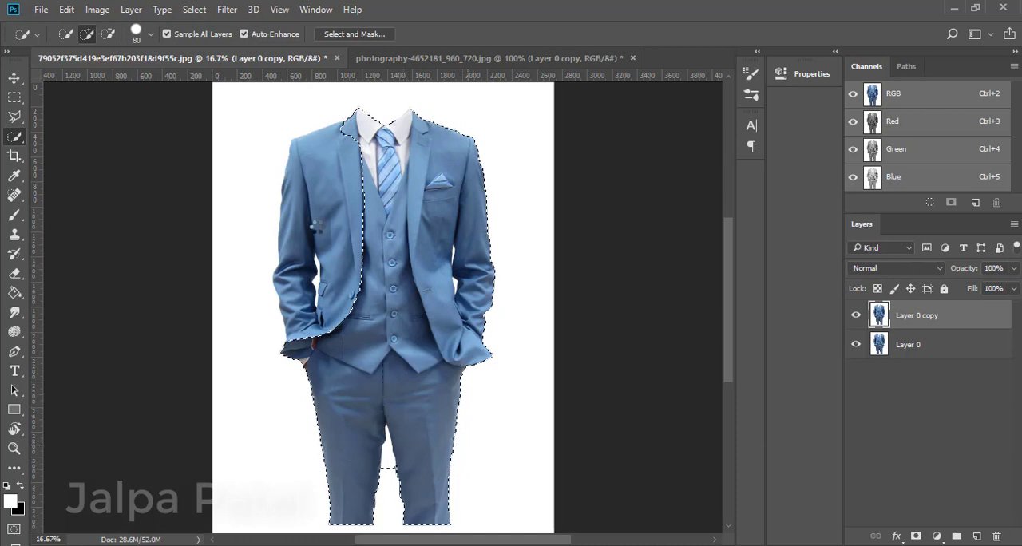
{"action": "left_click_drag", "start_coordinate": [316, 228], "coordinate": [311, 205]}
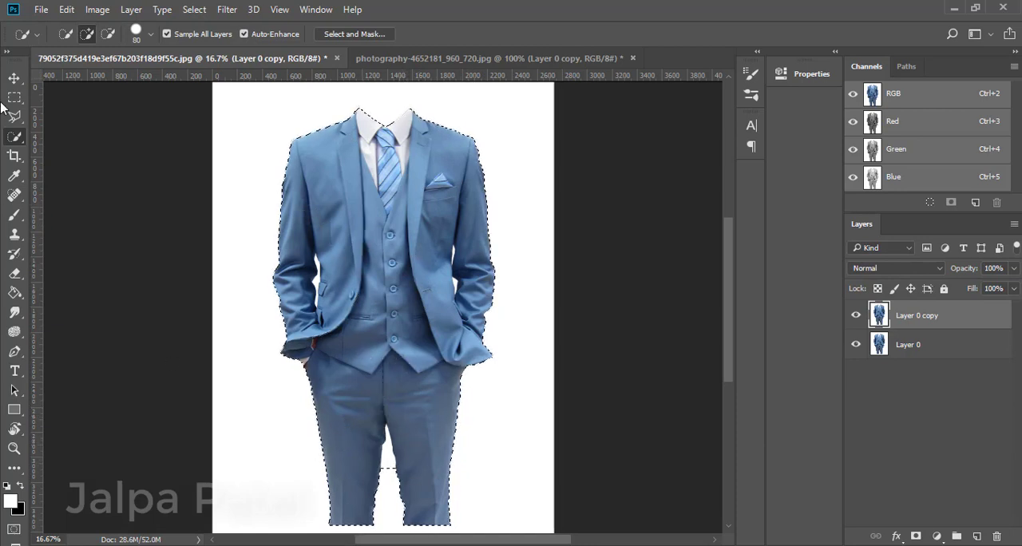
{"action": "left_click", "coordinate": [106, 36]}
{"action": "mouse_move", "coordinate": [390, 469]}
{"action": "left_mouse_down"}
{"action": "mouse_move", "coordinate": [390, 450]}
{"action": "mouse_move", "coordinate": [386, 458]}
{"action": "left_mouse_up"}
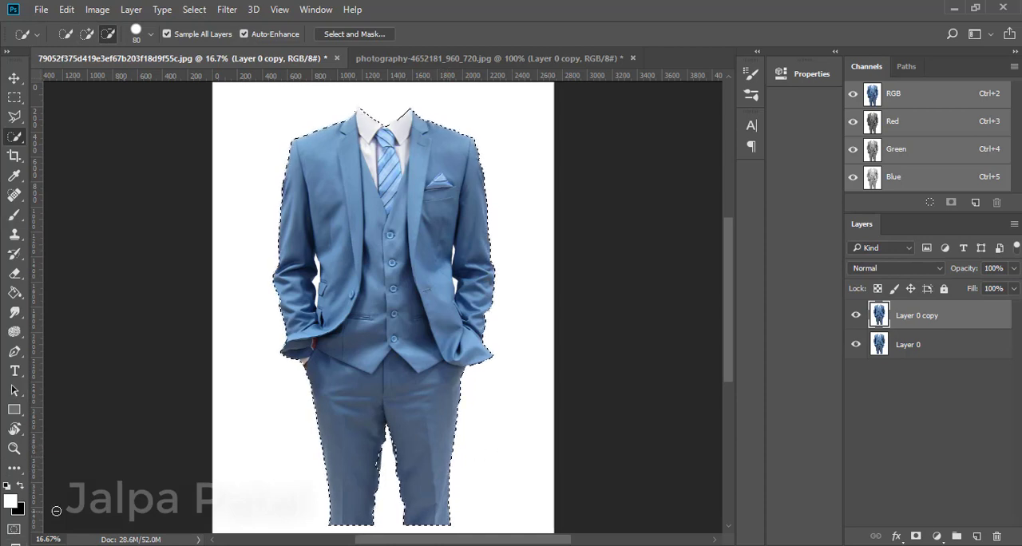
Switch to Quick Mask with black foreground and erase the mask spill along the inner trouser legs at 100% eraser opacity.
{"action": "key", "text": "q"}
{"action": "key", "text": "x"}
{"action": "left_click", "coordinate": [14, 273]}
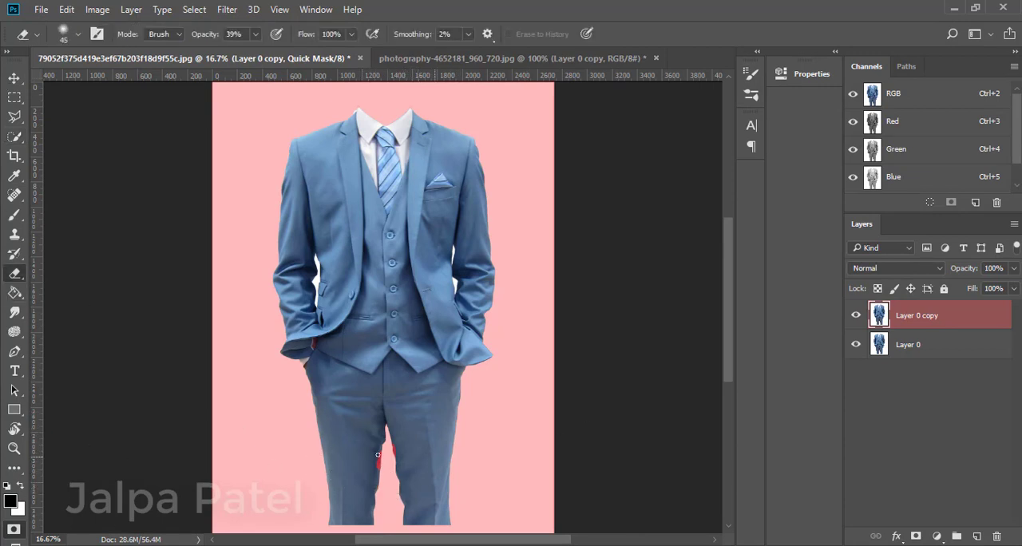
{"action": "scroll", "coordinate": [377, 482], "scroll_direction": "up", "scroll_amount": 1, "text": "alt"}
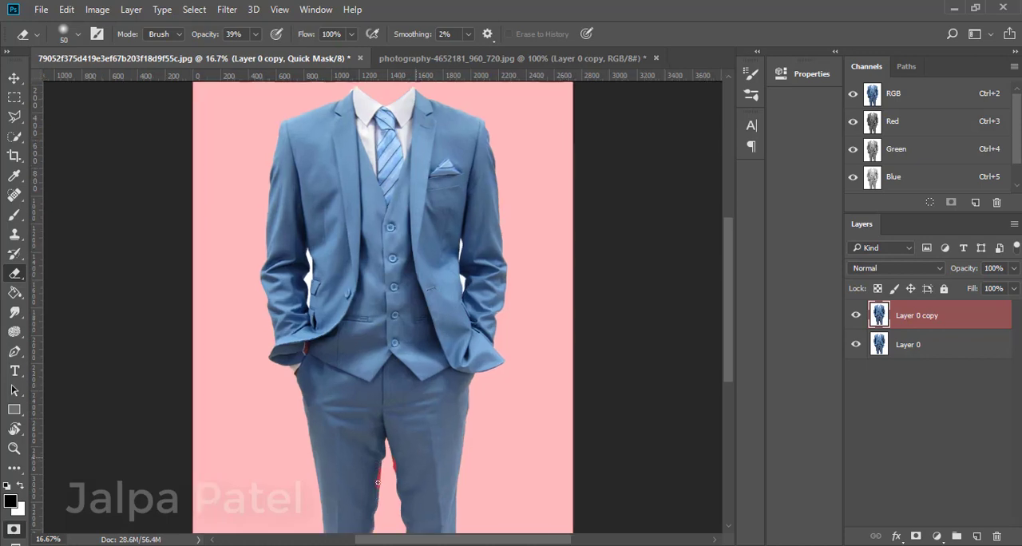
{"action": "scroll", "coordinate": [320, 495], "scroll_direction": "down", "scroll_amount": 2}
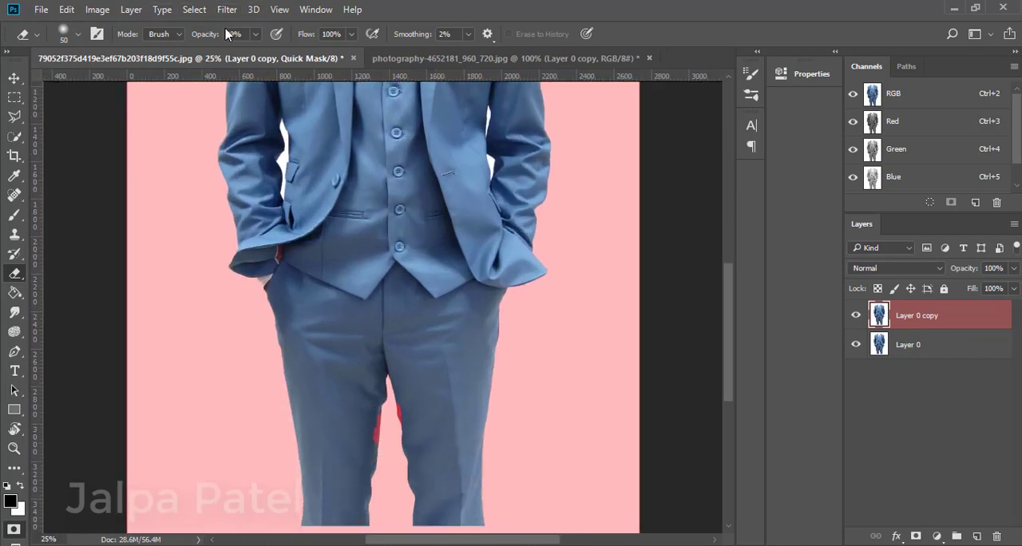
{"action": "left_click", "coordinate": [256, 35]}
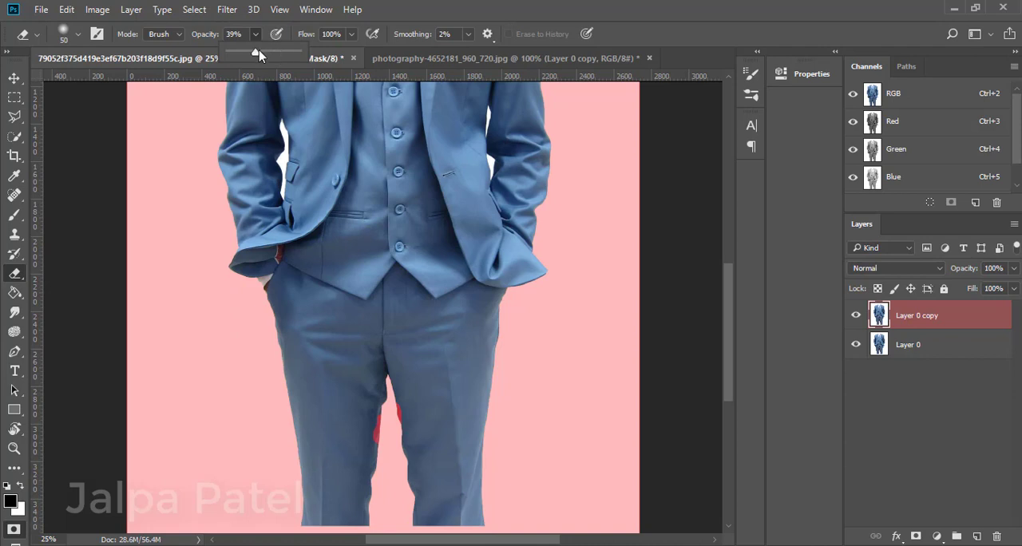
{"action": "left_click_drag", "start_coordinate": [257, 52], "coordinate": [316, 64]}
{"action": "left_click", "coordinate": [372, 418]}
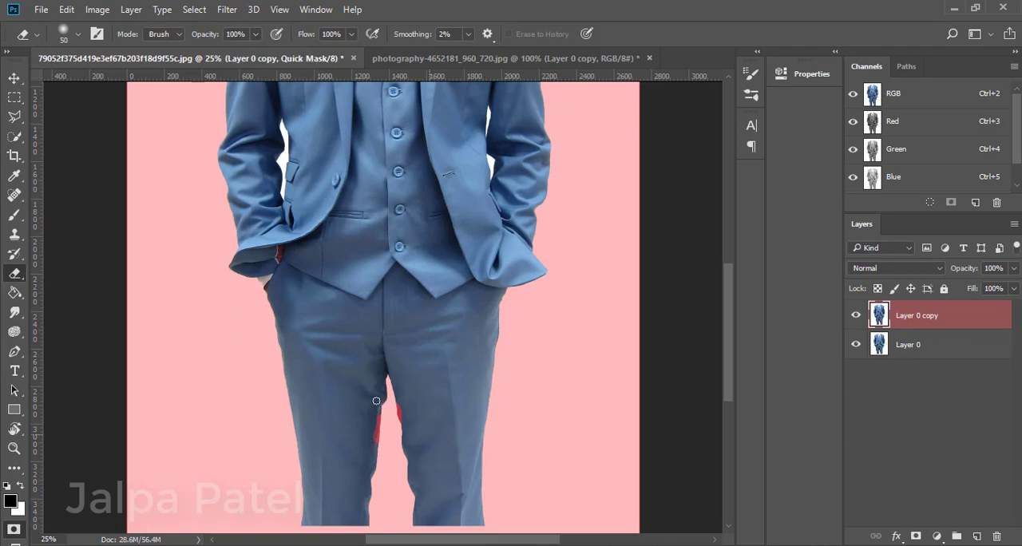
{"action": "mouse_move", "coordinate": [377, 417]}
{"action": "left_mouse_down"}
{"action": "mouse_move", "coordinate": [374, 443]}
{"action": "mouse_move", "coordinate": [381, 396]}
{"action": "mouse_move", "coordinate": [401, 419]}
{"action": "left_mouse_up"}
Paint the mask over the unmasked white between the legs and erase its overspill from the trouser edge.
{"action": "left_click", "coordinate": [14, 215]}
{"action": "key", "text": "ctrl+plus"}
{"action": "scroll", "coordinate": [395, 464], "scroll_direction": "down", "scroll_amount": 1}
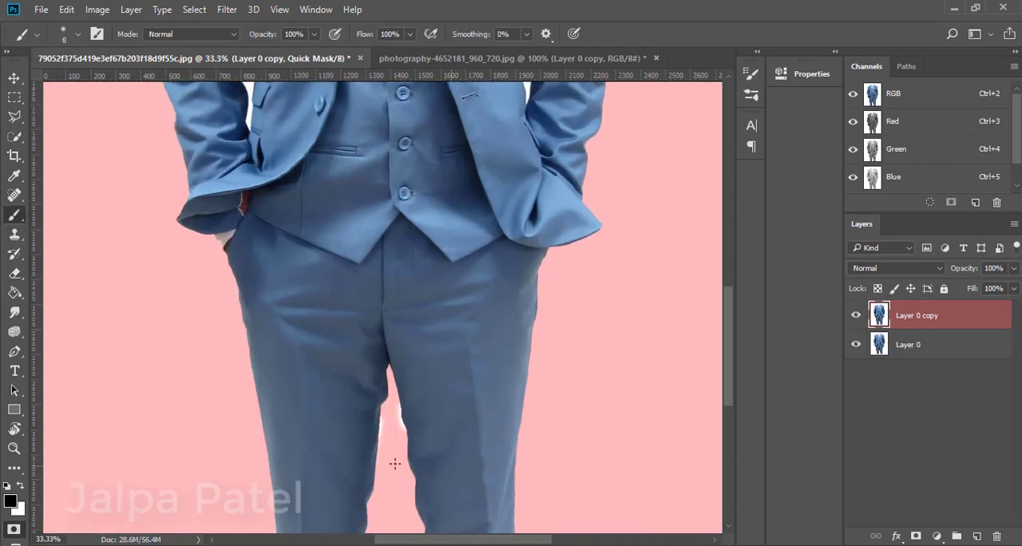
{"action": "key", "text": "bracketright"}
{"action": "key", "text": "bracketright"}
{"action": "key", "text": "bracketright"}
{"action": "key", "text": "bracketright"}
{"action": "key", "text": "bracketright"}
{"action": "mouse_move", "coordinate": [398, 410]}
{"action": "left_mouse_down"}
{"action": "mouse_move", "coordinate": [404, 429]}
{"action": "mouse_move", "coordinate": [381, 432]}
{"action": "left_mouse_up"}
{"action": "key", "text": "e"}
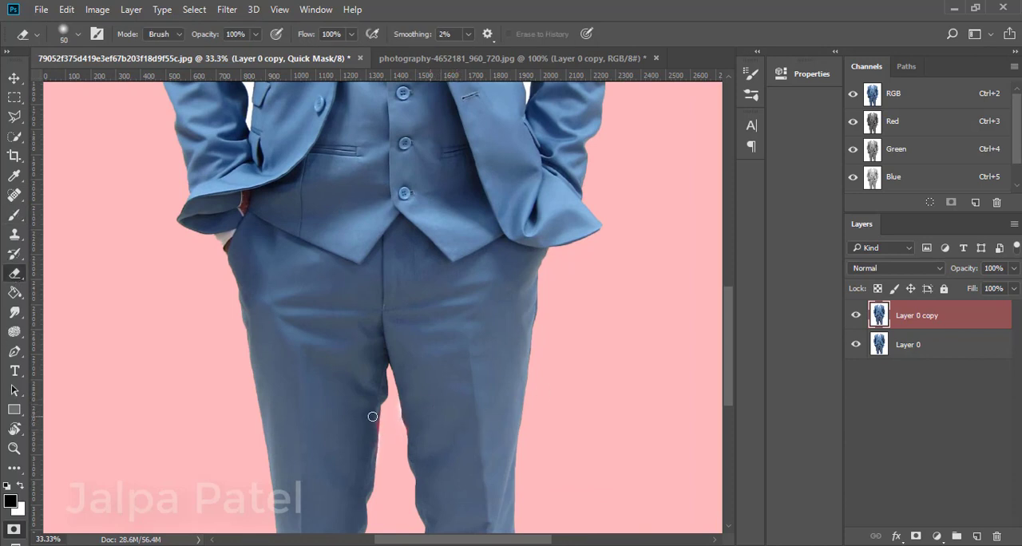
{"action": "left_click_drag", "start_coordinate": [375, 418], "coordinate": [374, 429]}
Try to mask the white gap between the wearer's right sleeve and the jacket with a 25 px brush.
{"action": "key", "text": "ctrl+minus"}
{"action": "key", "text": "ctrl+plus"}
{"action": "key", "text": "ctrl+plus"}
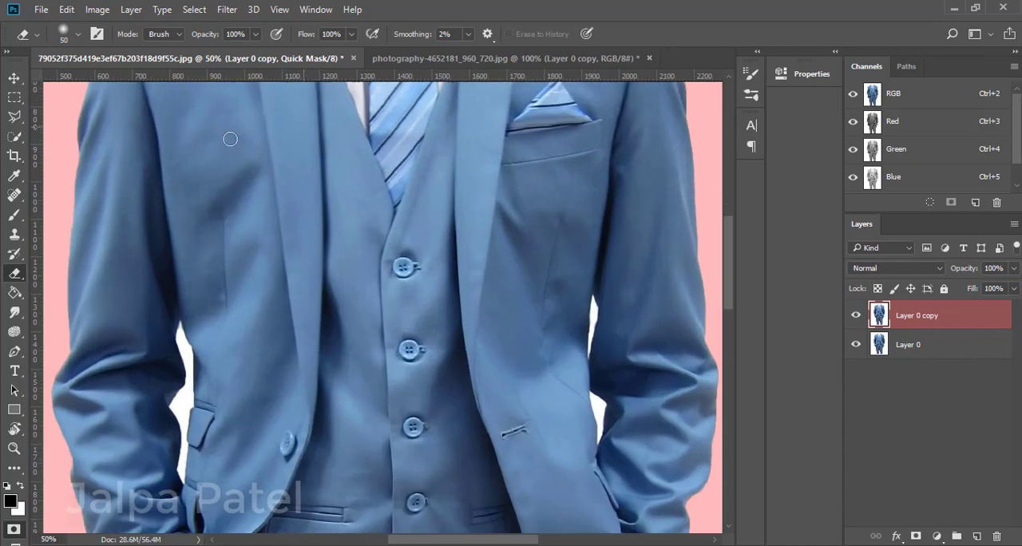
{"action": "key", "text": "bracketleft"}
{"action": "key", "text": "bracketleft"}
{"action": "key", "text": "bracketleft"}
{"action": "key", "text": "bracketleft"}
{"action": "key", "text": "bracketleft"}
{"action": "key", "text": "bracketleft"}
{"action": "key", "text": "b"}
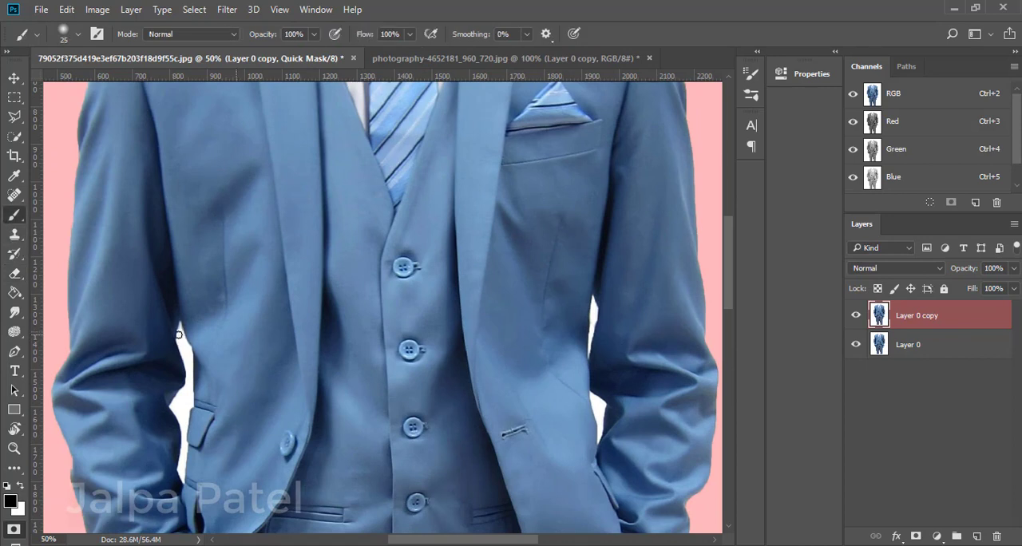
{"action": "left_click_drag", "start_coordinate": [179, 334], "coordinate": [187, 363]}
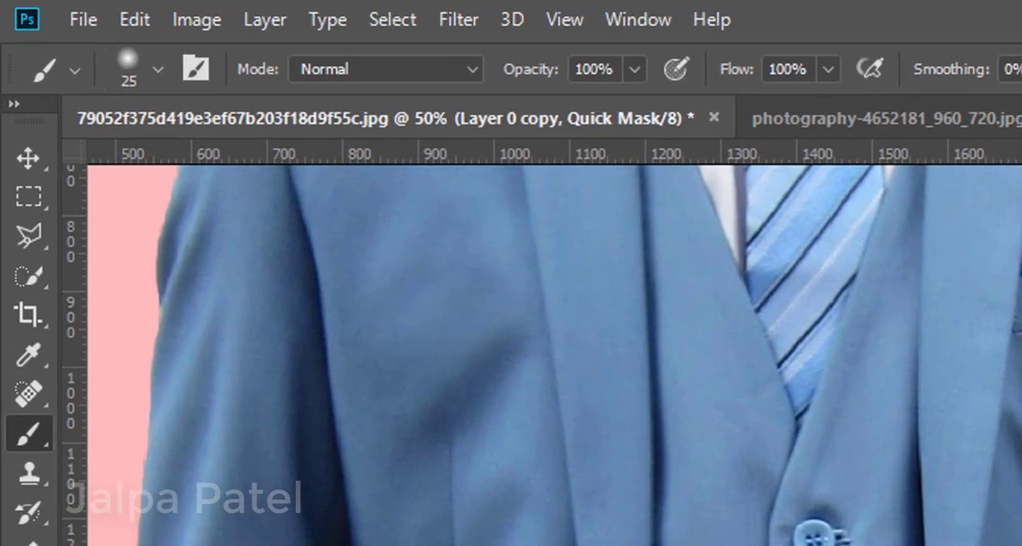
Leave Quick Mask and subtract the white gaps between both sleeves and the jacket from the suit selection.
{"action": "key", "text": "q"}
{"action": "left_click", "coordinate": [11, 280]}
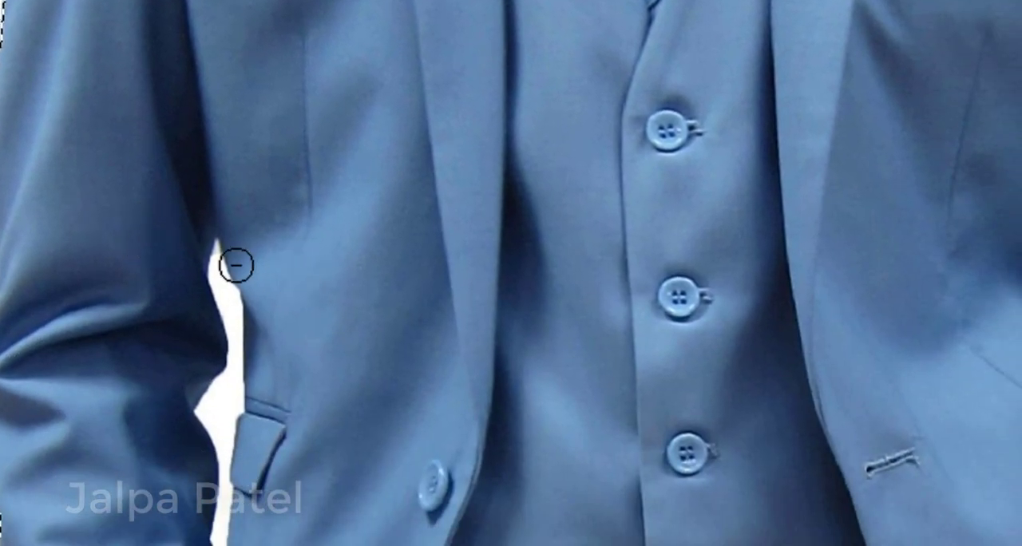
{"action": "left_click_drag", "start_coordinate": [217, 265], "coordinate": [228, 297]}
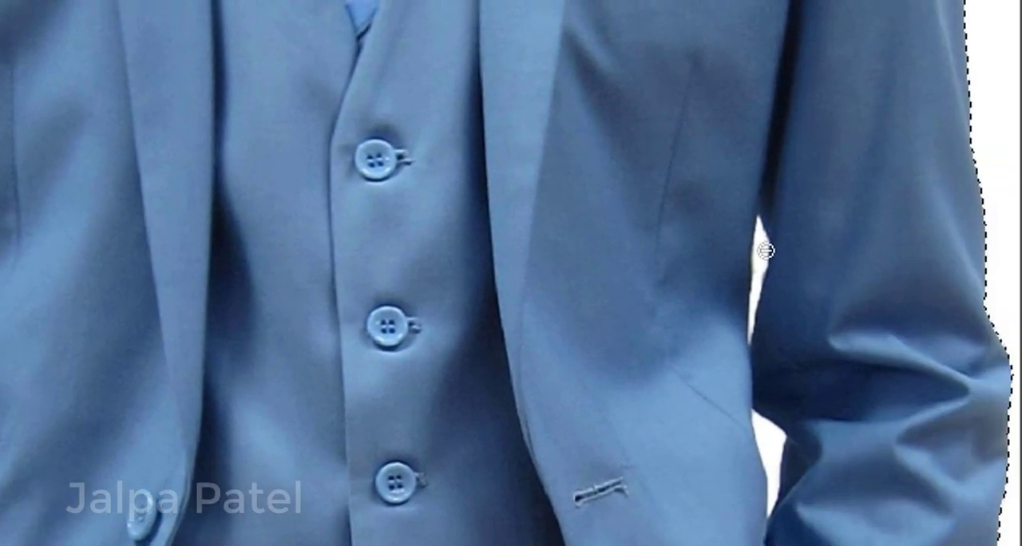
{"action": "left_click_drag", "start_coordinate": [766, 250], "coordinate": [765, 270]}
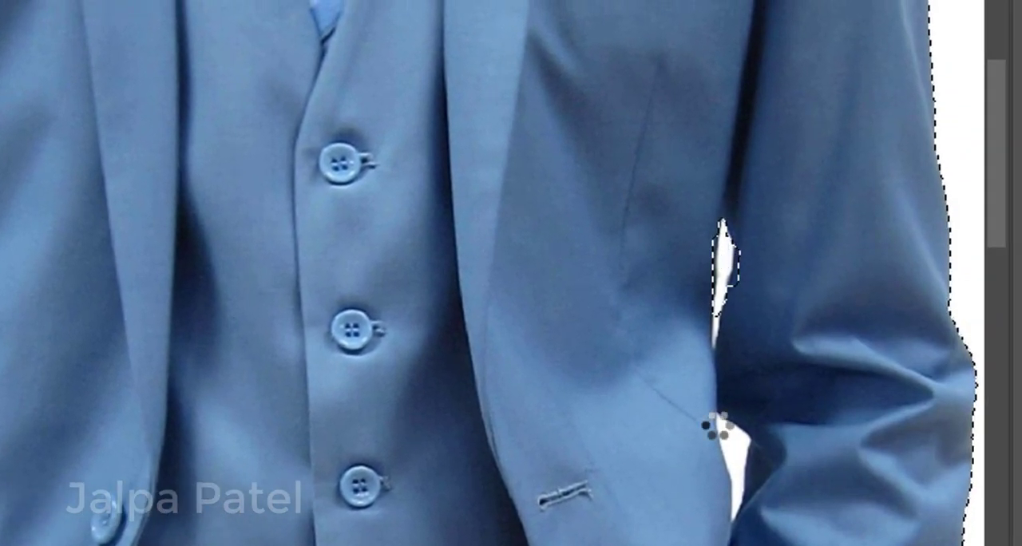
{"action": "left_click", "coordinate": [769, 444]}
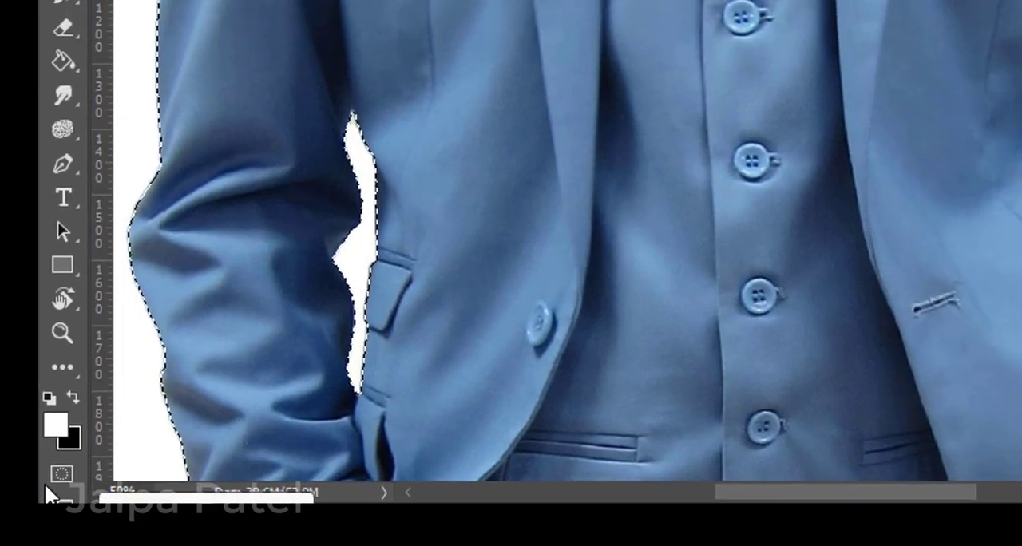
Return to Quick Mask and erase the mask spill on the wearer's left sleeve edge with a 20 px eraser.
{"action": "left_click", "coordinate": [80, 453]}
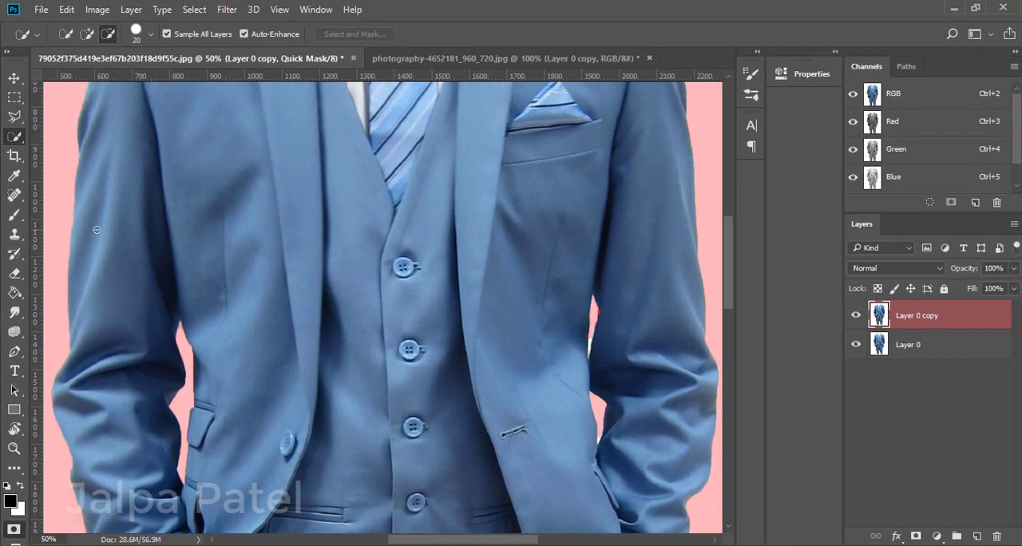
{"action": "left_click", "coordinate": [13, 273]}
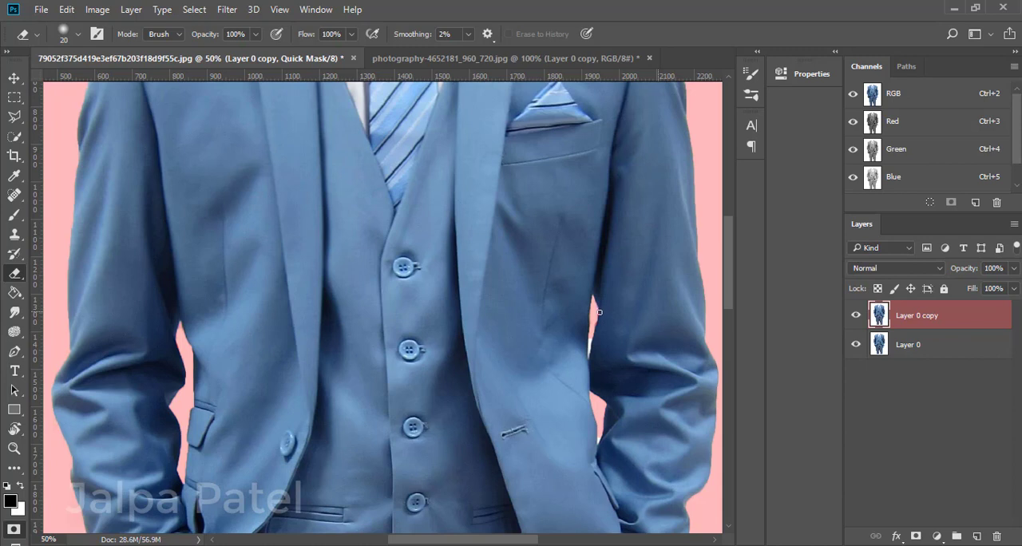
{"action": "scroll", "coordinate": [624, 468], "scroll_direction": "down", "scroll_amount": 1}
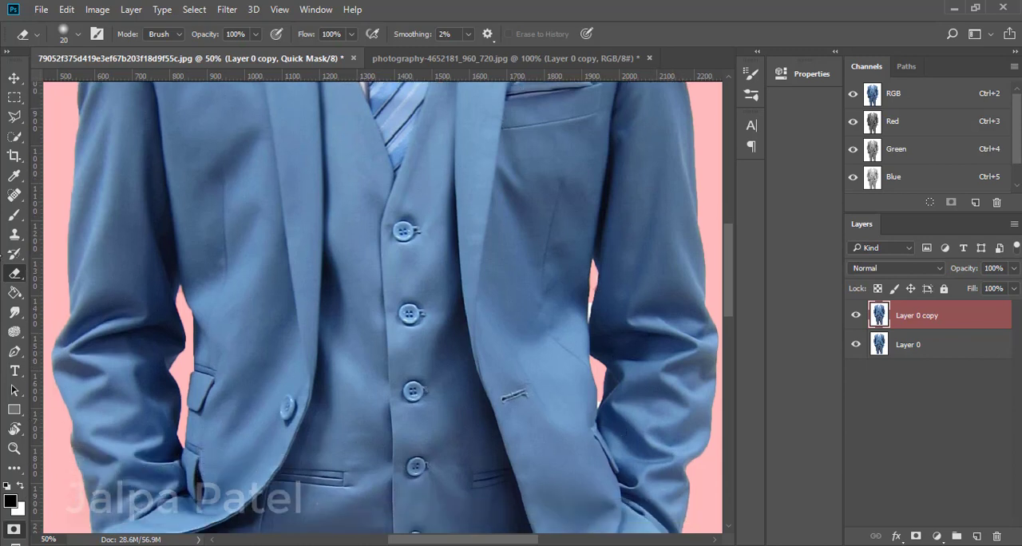
Mask the remaining white in the gap beside the wearer's left sleeve with a 9 px brush.
{"action": "left_click", "coordinate": [15, 215]}
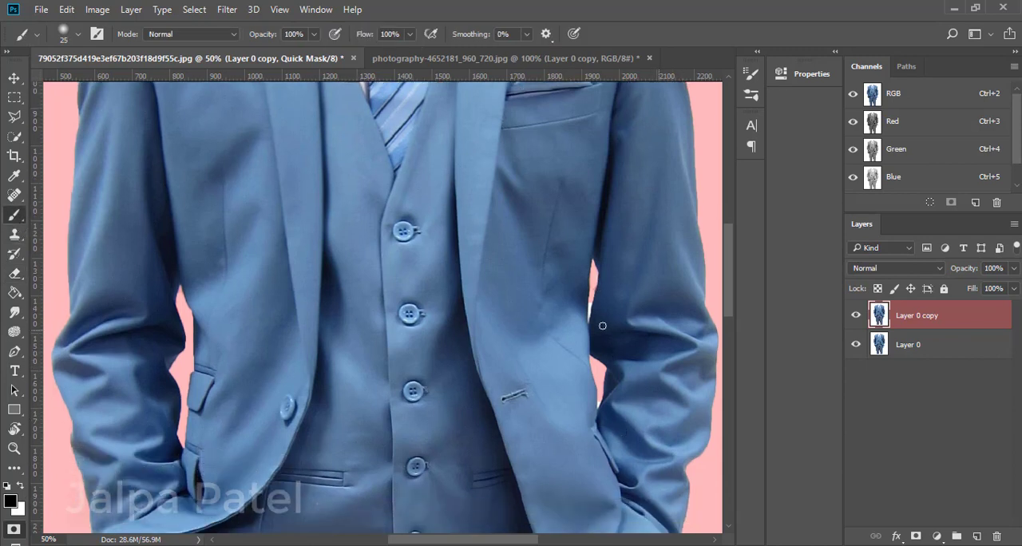
{"action": "scroll", "coordinate": [578, 321], "scroll_direction": "up", "scroll_amount": 2}
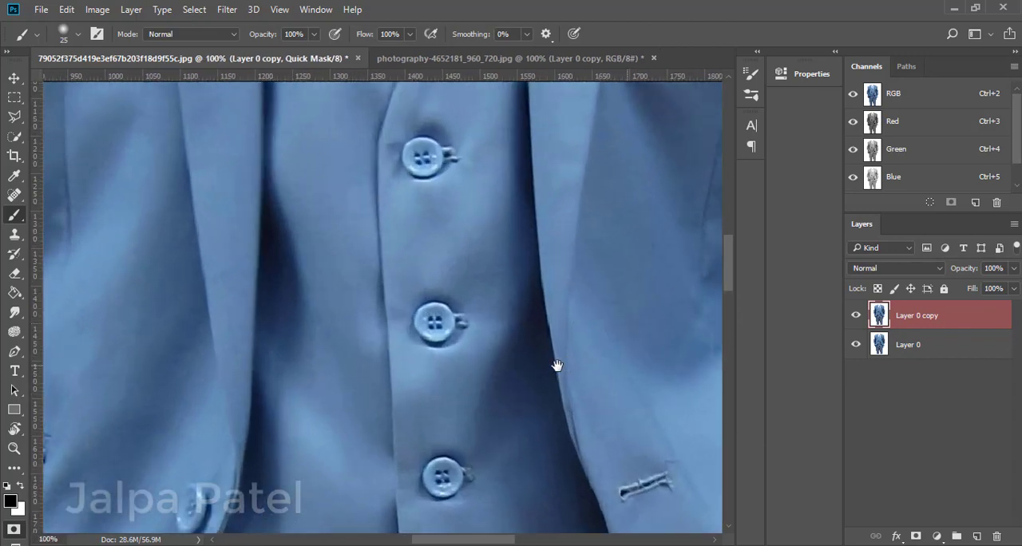
{"action": "left_click_drag", "start_coordinate": [557, 360], "coordinate": [193, 417]}
{"action": "key", "text": "bracketleft"}
{"action": "key", "text": "bracketleft"}
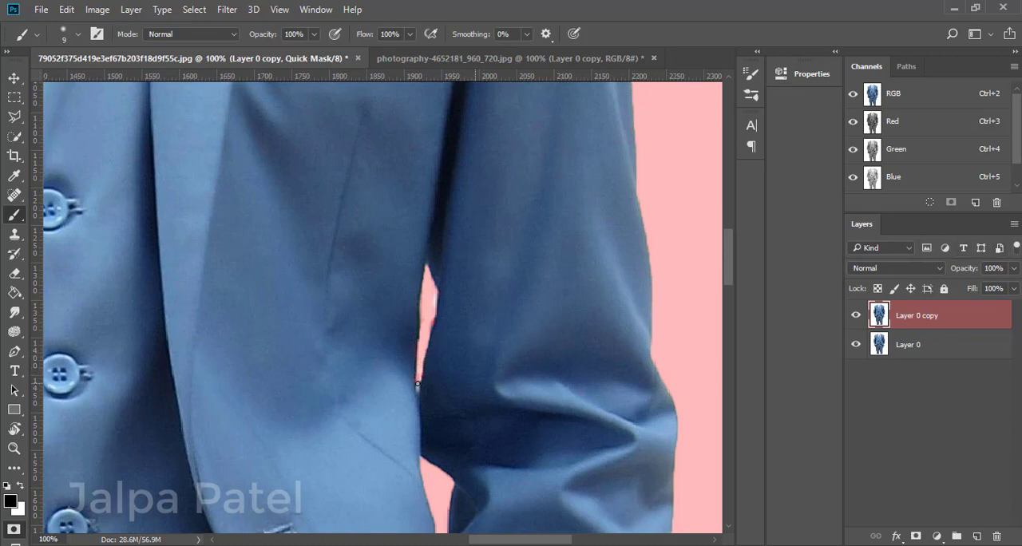
{"action": "scroll", "coordinate": [423, 383], "scroll_direction": "down", "scroll_amount": 3}
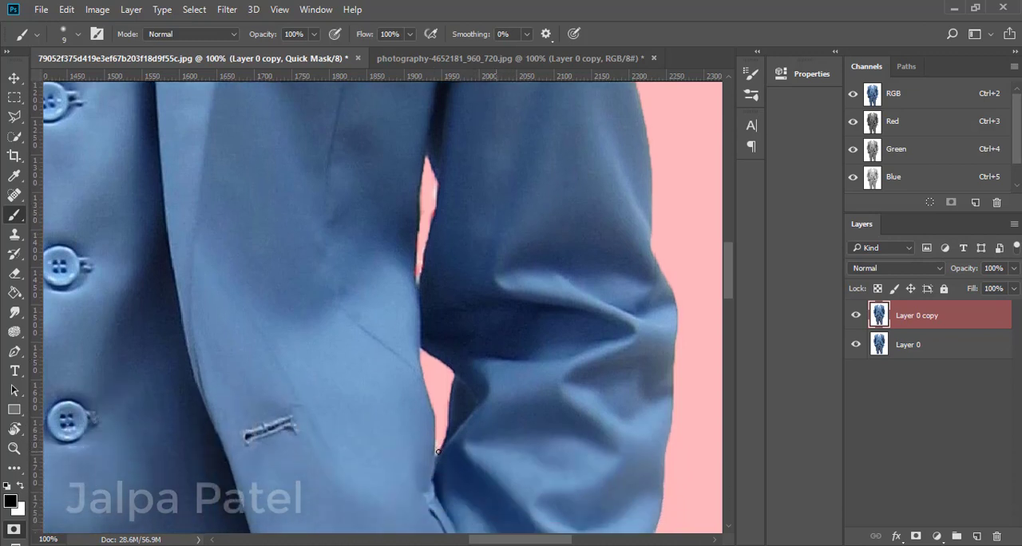
Clean up the mask edges around the gap at the wearer's left sleeve with a 20 px eraser.
{"action": "left_click", "coordinate": [15, 273]}
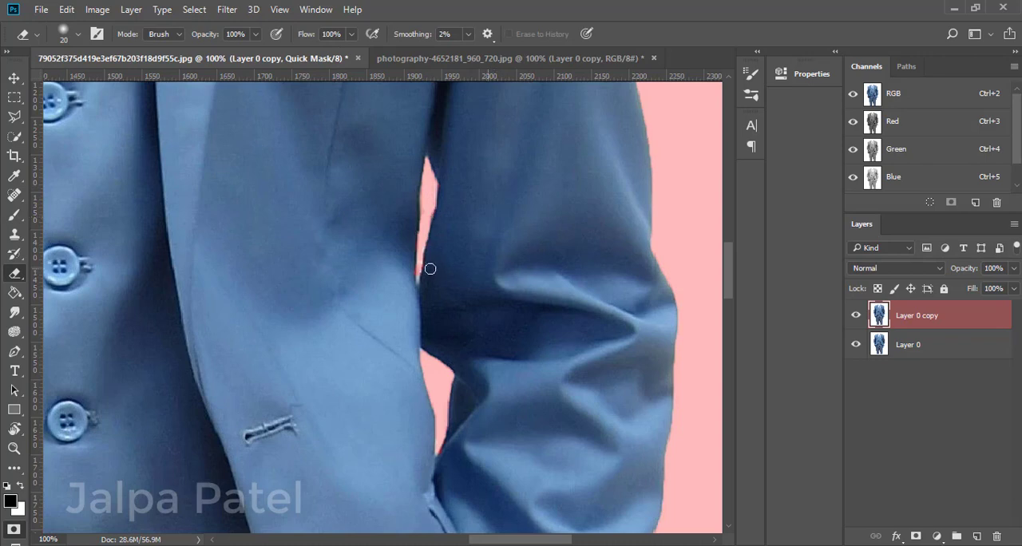
{"action": "scroll", "coordinate": [428, 423], "scroll_direction": "down", "scroll_amount": 1}
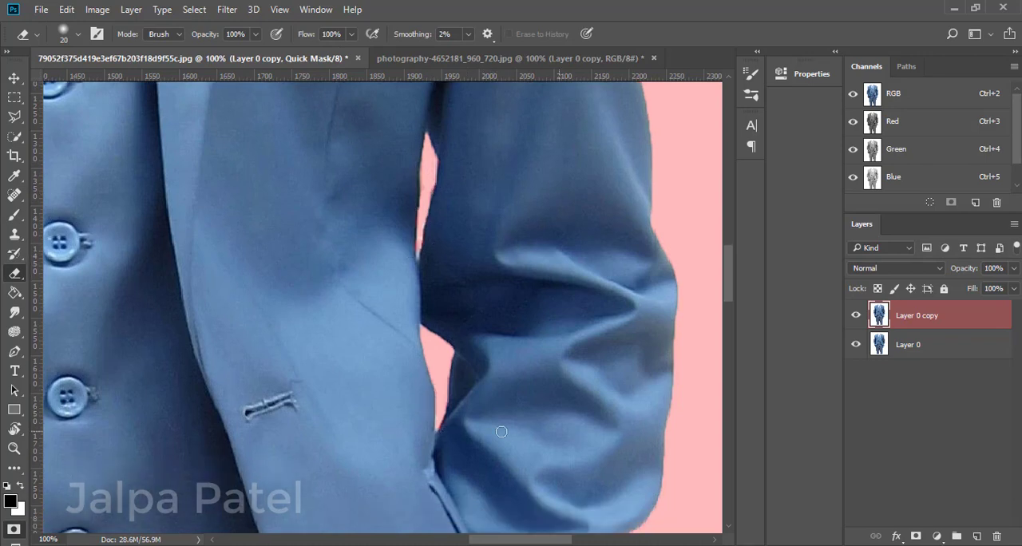
{"action": "scroll", "coordinate": [502, 431], "scroll_direction": "down", "scroll_amount": 5}
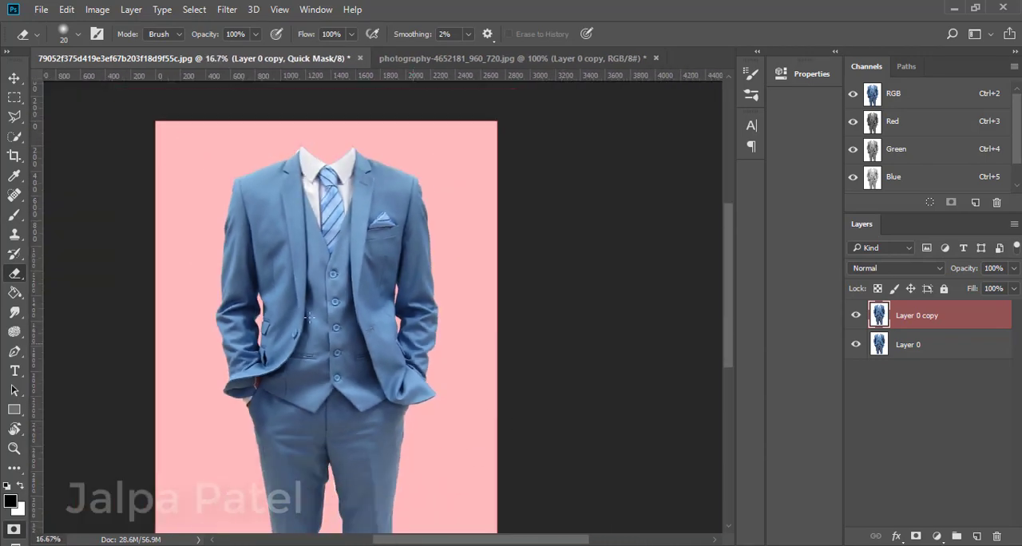
Try to mask the exposed skin beside the wearer's right cuff with a 20 px brush and undo the strokes.
{"action": "key", "text": "ctrl+plus"}
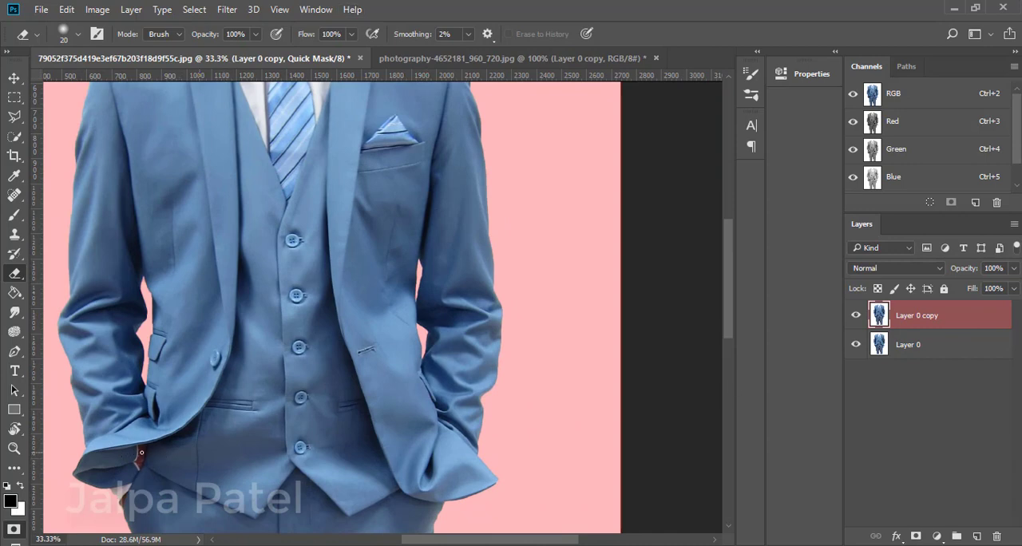
{"action": "key", "text": "b"}
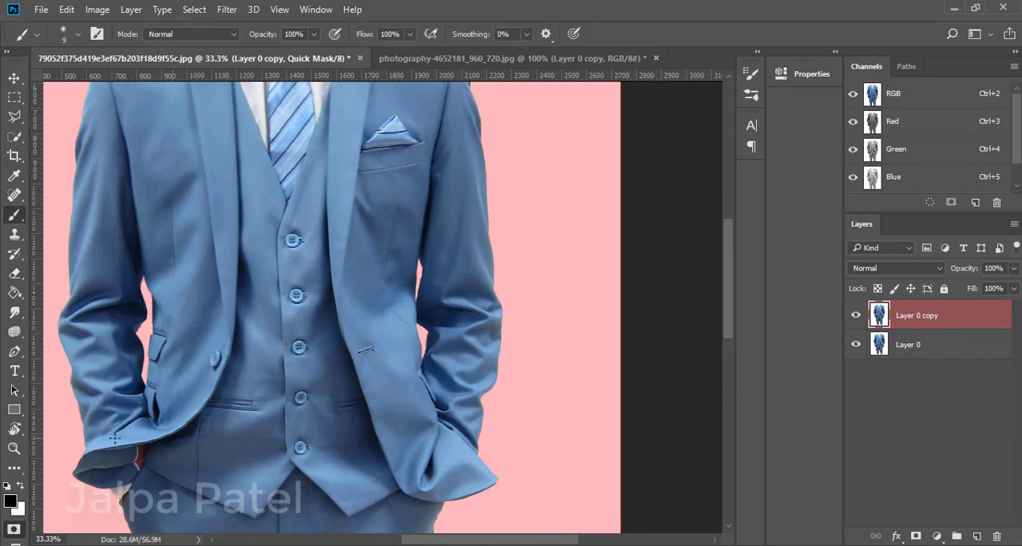
{"action": "key", "text": "ctrl+plus"}
{"action": "left_click_drag", "start_coordinate": [77, 518], "coordinate": [648, 138]}
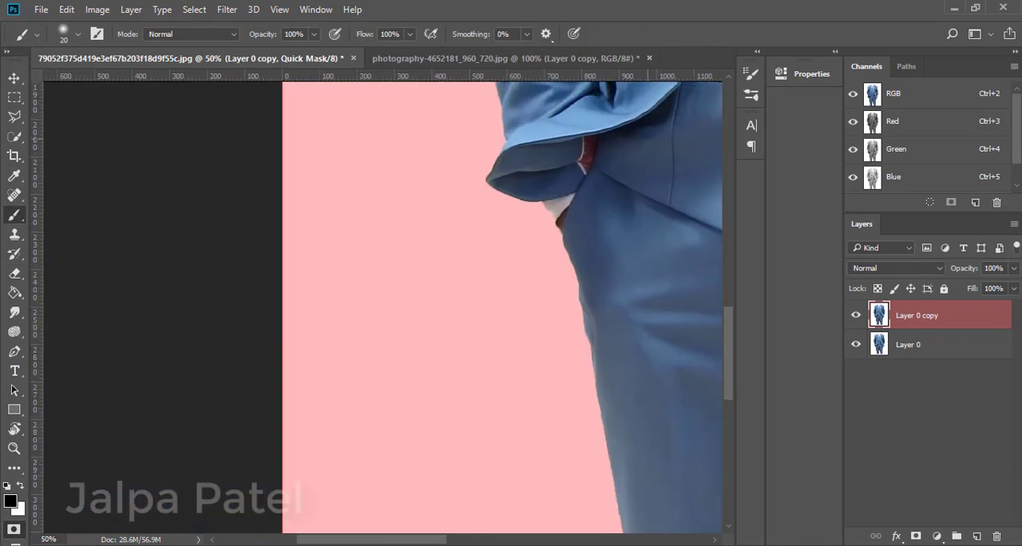
{"action": "key", "text": "ctrl+minus"}
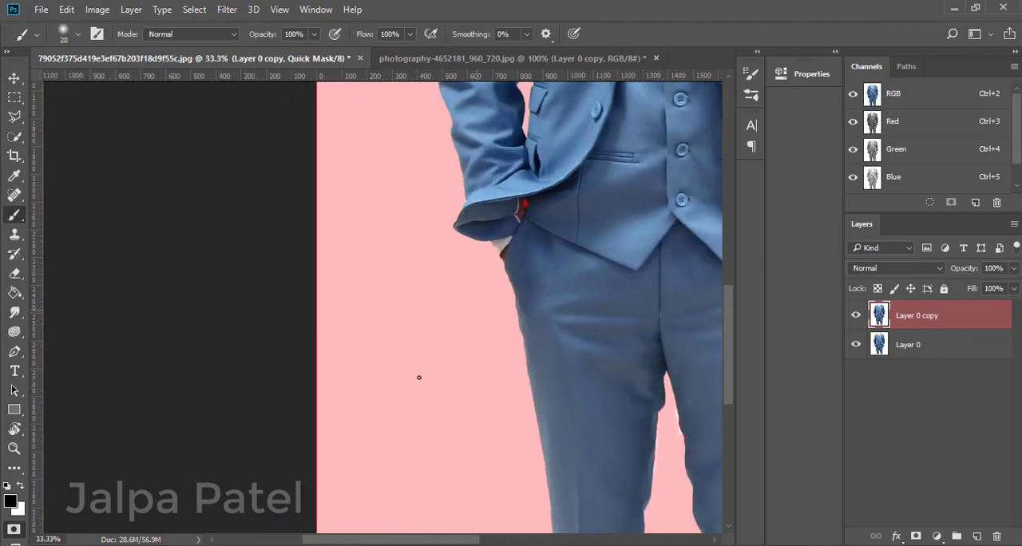
{"action": "key", "text": "ctrl+plus"}
{"action": "mouse_move", "coordinate": [631, 254]}
{"action": "left_mouse_down"}
{"action": "mouse_move", "coordinate": [586, 290]}
{"action": "mouse_move", "coordinate": [542, 402]}
{"action": "left_mouse_up"}
{"action": "key", "text": "ctrl+z"}
{"action": "key", "text": "ctrl+alt+z"}
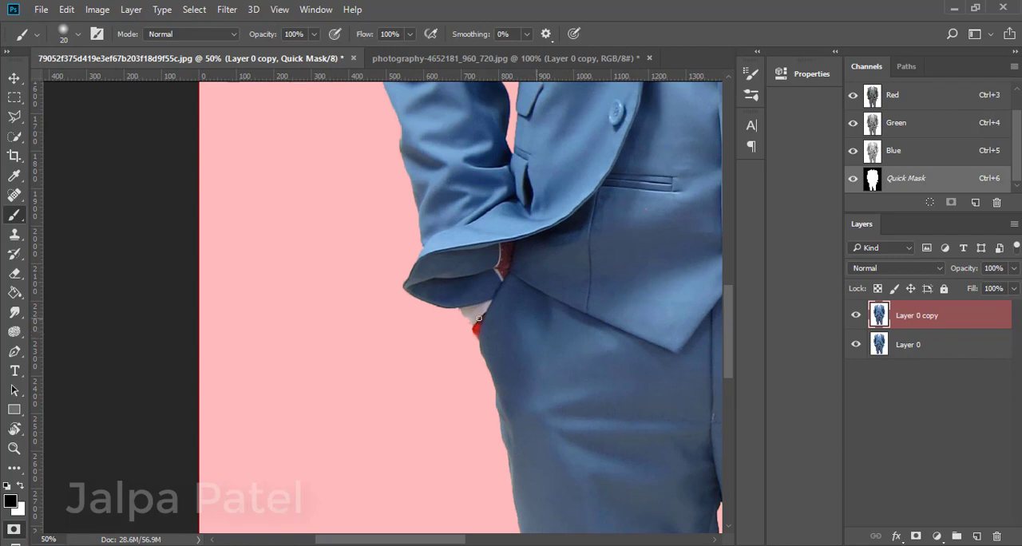
Inspect the mask edges at the wearer's right cuff, across the whole suit and around the collar.
{"action": "key", "text": "ctrl+plus"}
{"action": "key", "text": "ctrl+plus"}
{"action": "key", "text": "bracketleft"}
{"action": "key", "text": "bracketleft"}
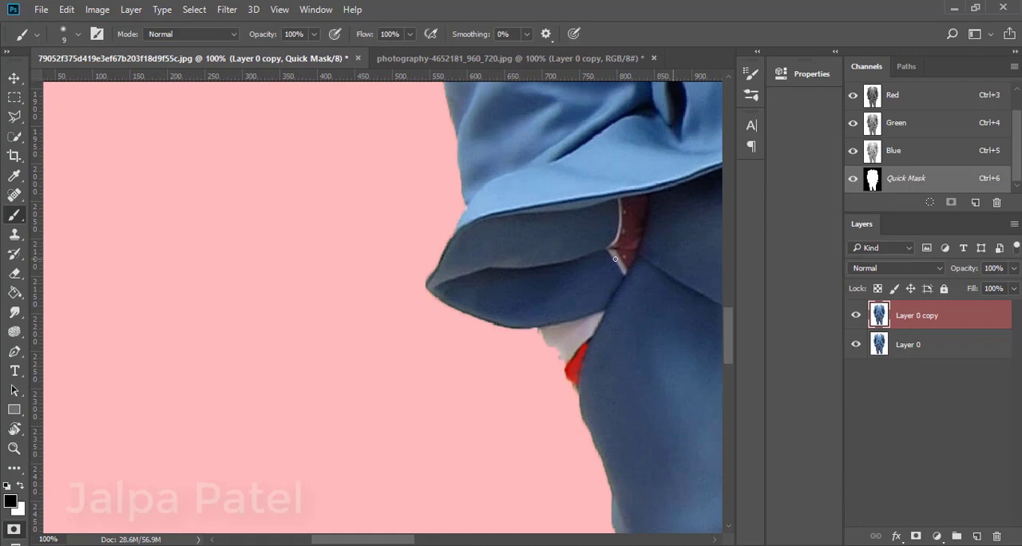
{"action": "scroll", "coordinate": [615, 259], "scroll_direction": "down", "scroll_amount": 5}
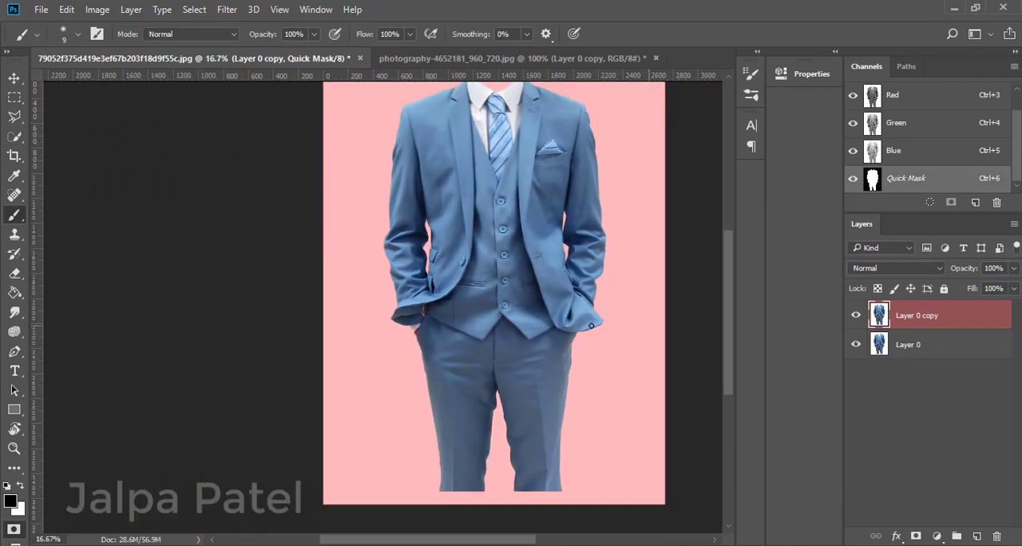
{"action": "key", "text": "ctrl+minus"}
{"action": "key", "text": "ctrl+plus"}
{"action": "key", "text": "ctrl+plus"}
{"action": "key", "text": "ctrl+plus"}
{"action": "key", "text": "ctrl+plus"}
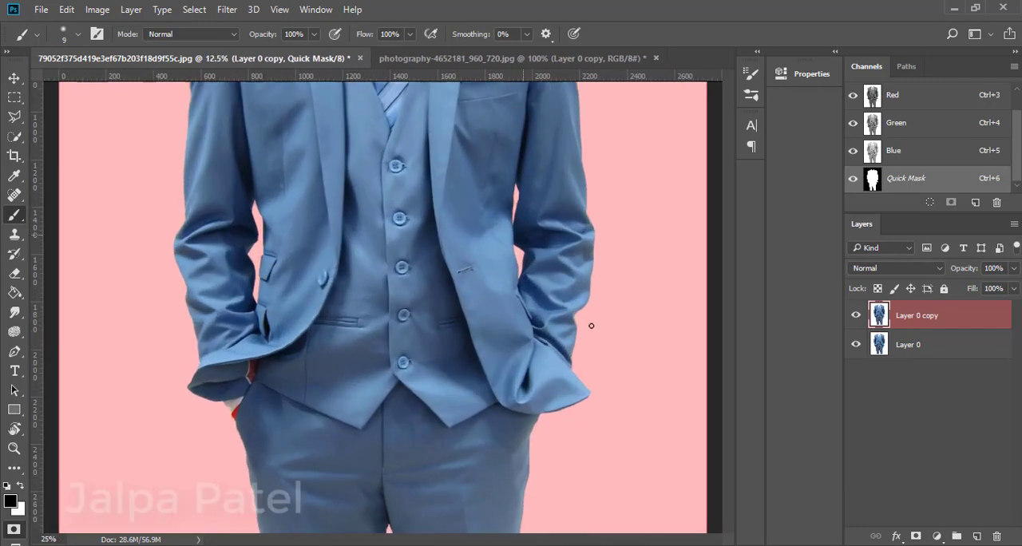
{"action": "scroll", "coordinate": [591, 325], "scroll_direction": "up", "scroll_amount": 10}
{"action": "scroll", "coordinate": [474, 208], "scroll_direction": "up", "scroll_amount": 5}
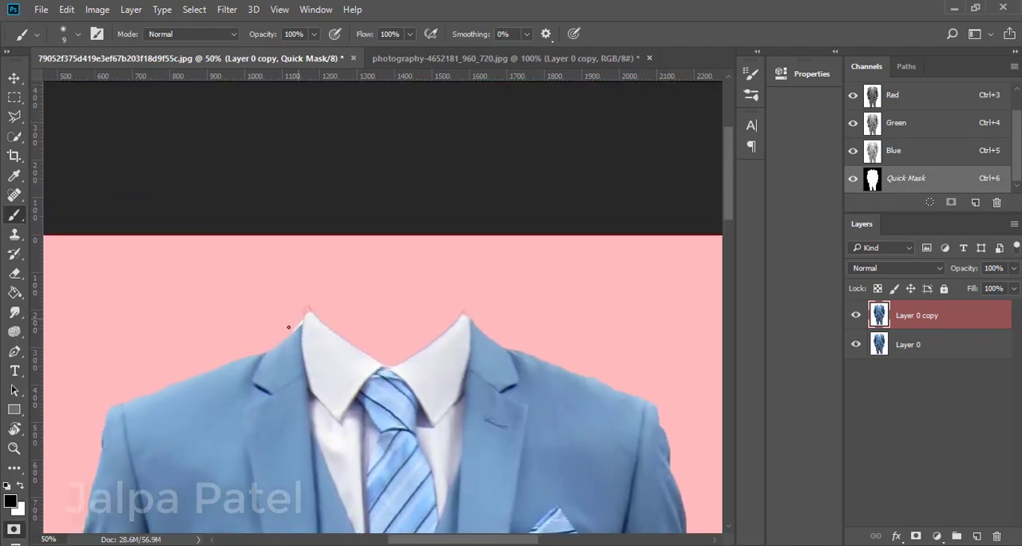
Erase the mask spill covering the shirt collar tips with a 10 px eraser.
{"action": "key", "text": "ctrl+plus"}
{"action": "key", "text": "ctrl+plus"}
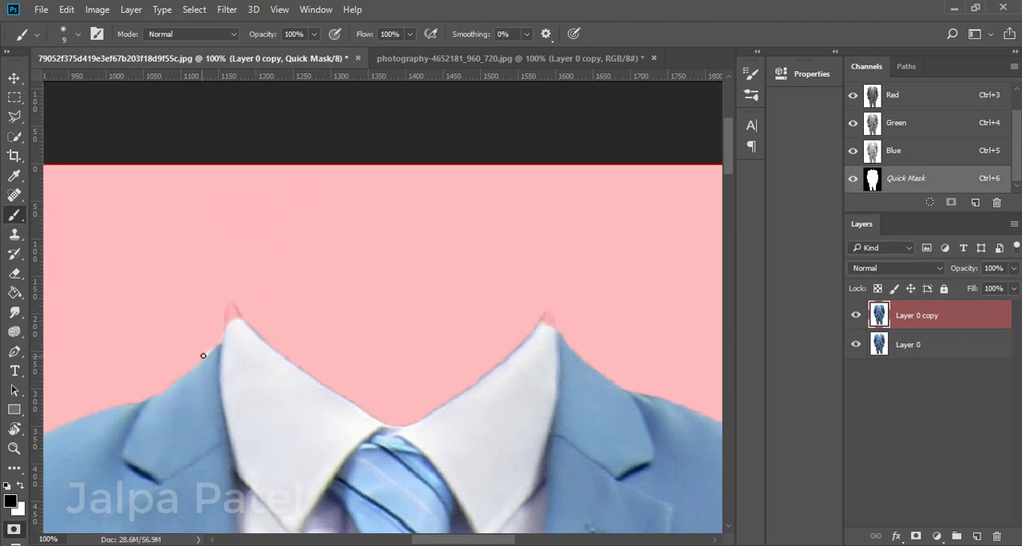
{"action": "left_click", "coordinate": [15, 274]}
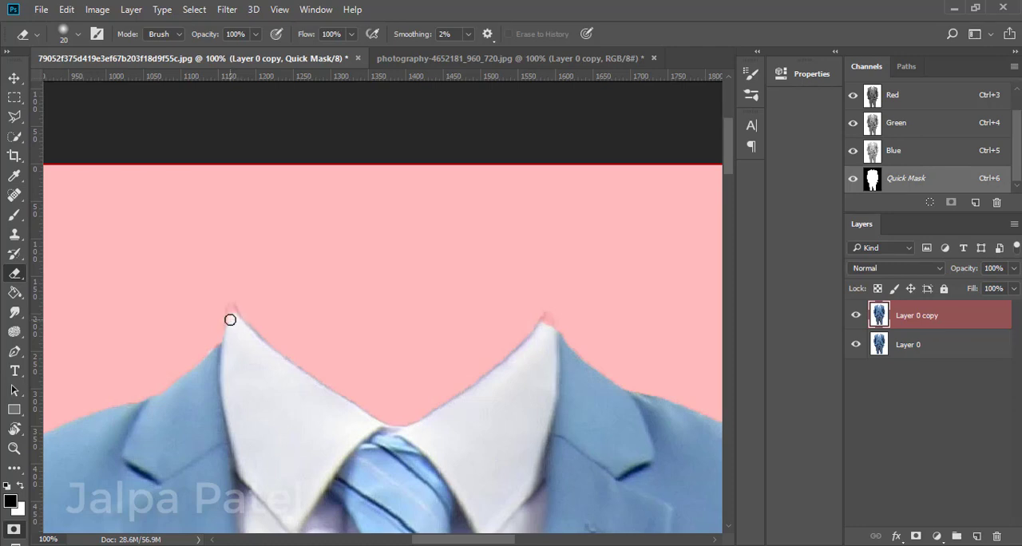
{"action": "key", "text": "bracketleft"}
{"action": "left_click_drag", "start_coordinate": [546, 317], "coordinate": [545, 323]}
{"action": "key", "text": "q"}
{"action": "key", "text": "q"}
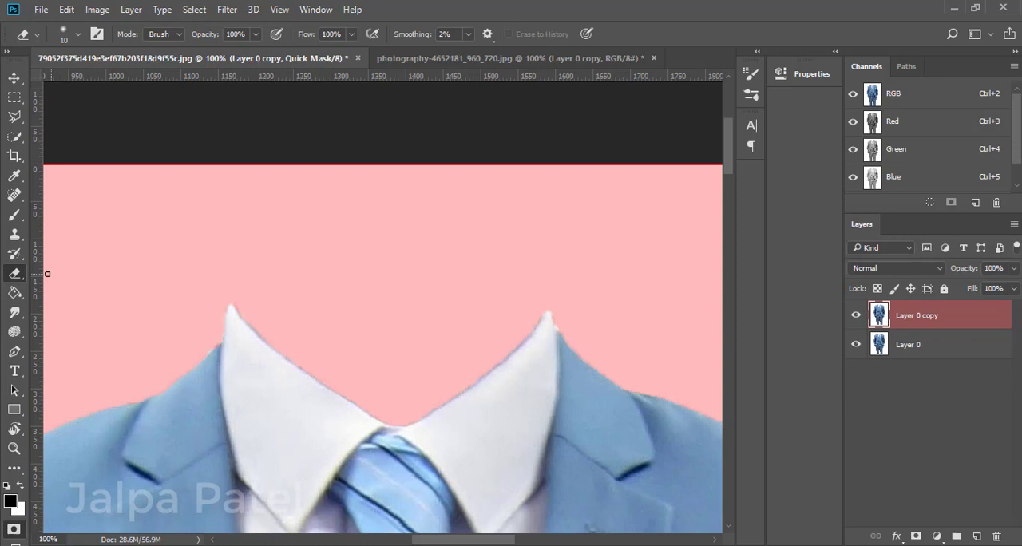
Convert the quick mask back into a selection and open it in Select and Mask.
{"action": "left_click", "coordinate": [15, 214]}
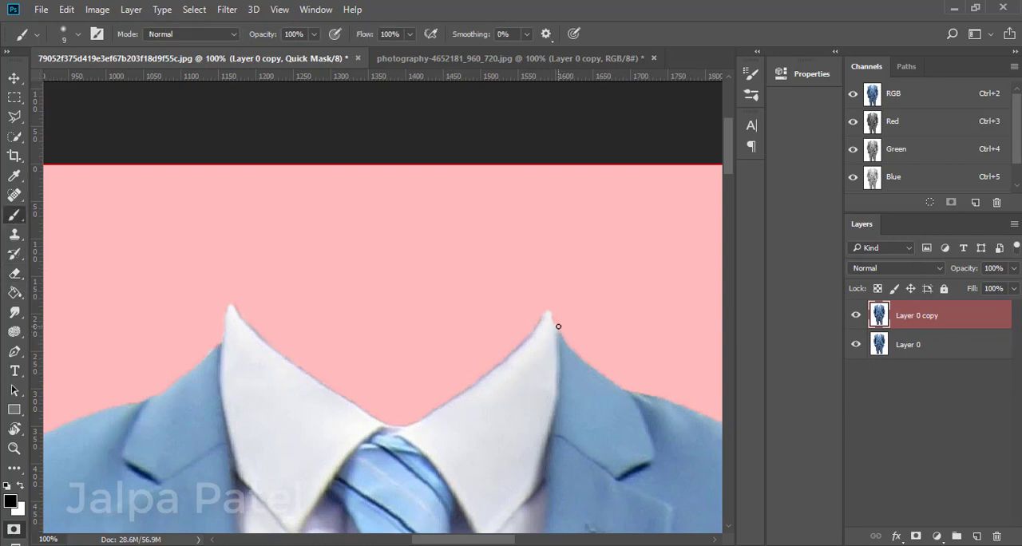
{"action": "key", "text": "ctrl+minus"}
{"action": "key", "text": "ctrl+minus"}
{"action": "key", "text": "ctrl+minus"}
{"action": "key", "text": "ctrl+minus"}
{"action": "key", "text": "ctrl+minus"}
{"action": "key", "text": "ctrl+minus"}
{"action": "key", "text": "ctrl+minus"}
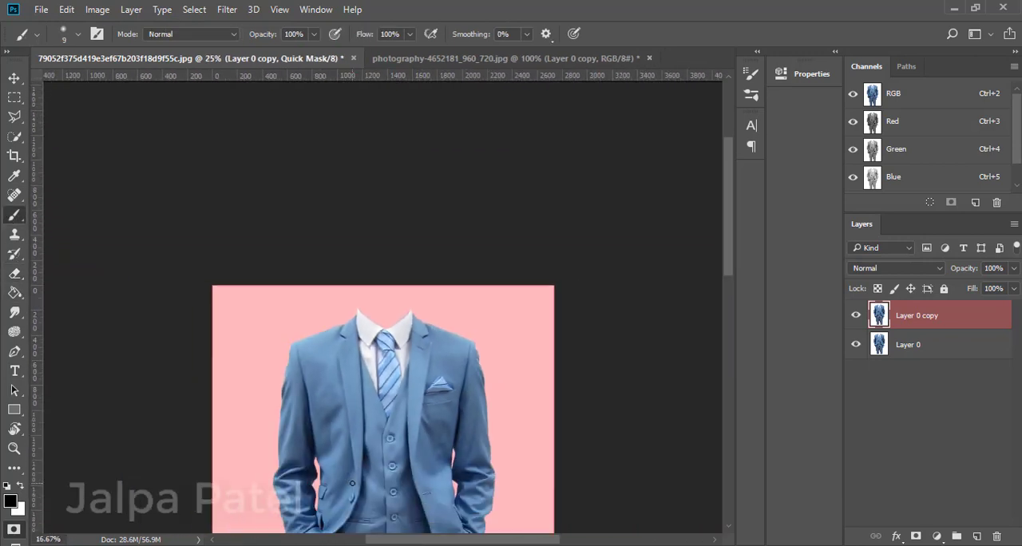
{"action": "left_click", "coordinate": [12, 529]}
{"action": "left_click", "coordinate": [14, 136]}
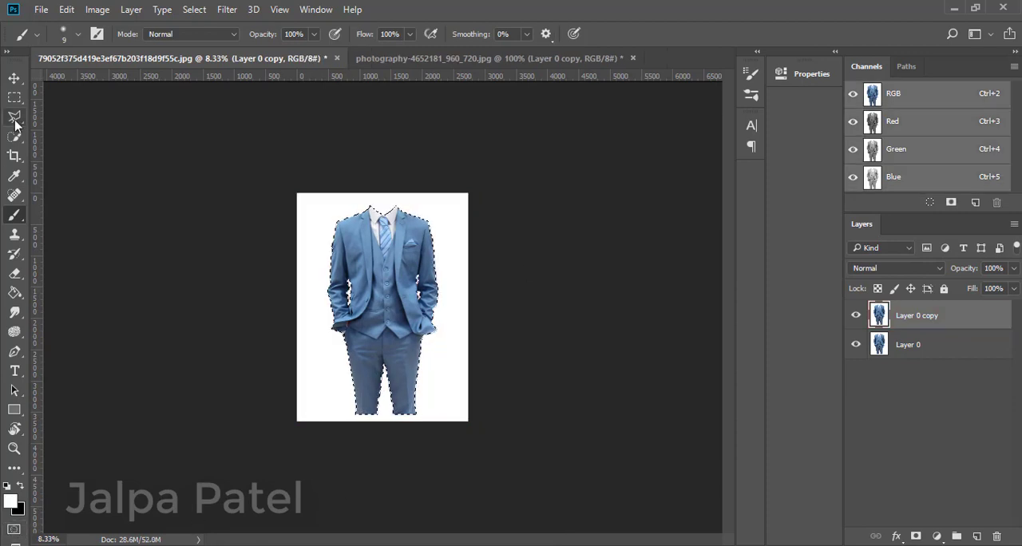
{"action": "left_click", "coordinate": [367, 34]}
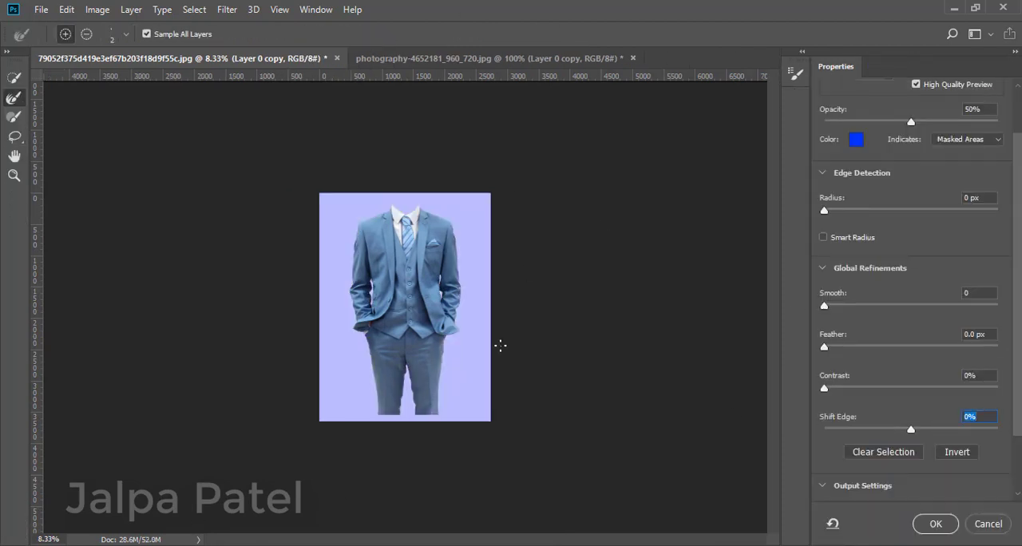
Set the edge detection radius to 2 px and the smoothing to 1 for the suit selection.
{"action": "key", "text": "ctrl+plus"}
{"action": "key", "text": "ctrl+plus"}
{"action": "key", "text": "ctrl+plus"}
{"action": "key", "text": "ctrl+minus"}
{"action": "key", "text": "ctrl+minus"}
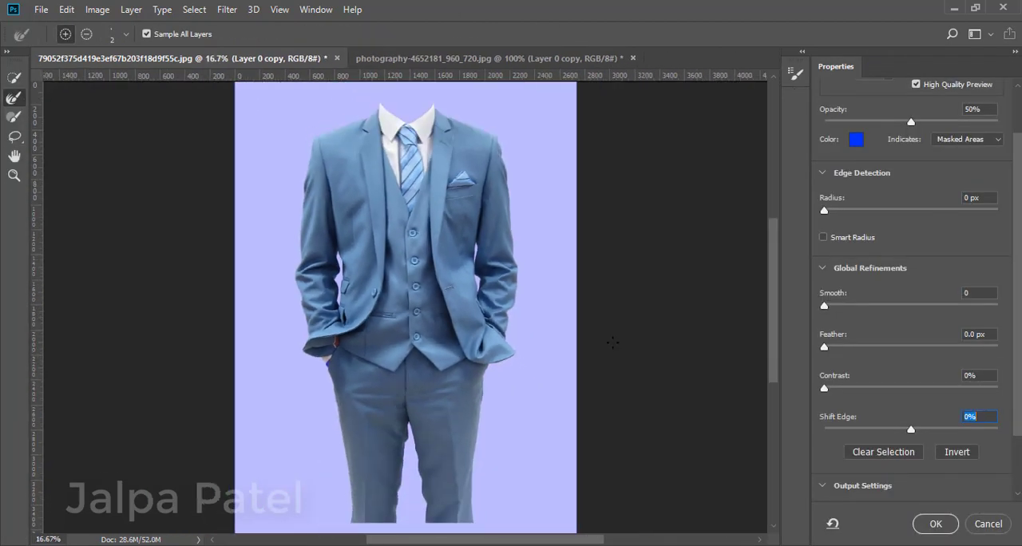
{"action": "left_click", "coordinate": [829, 308]}
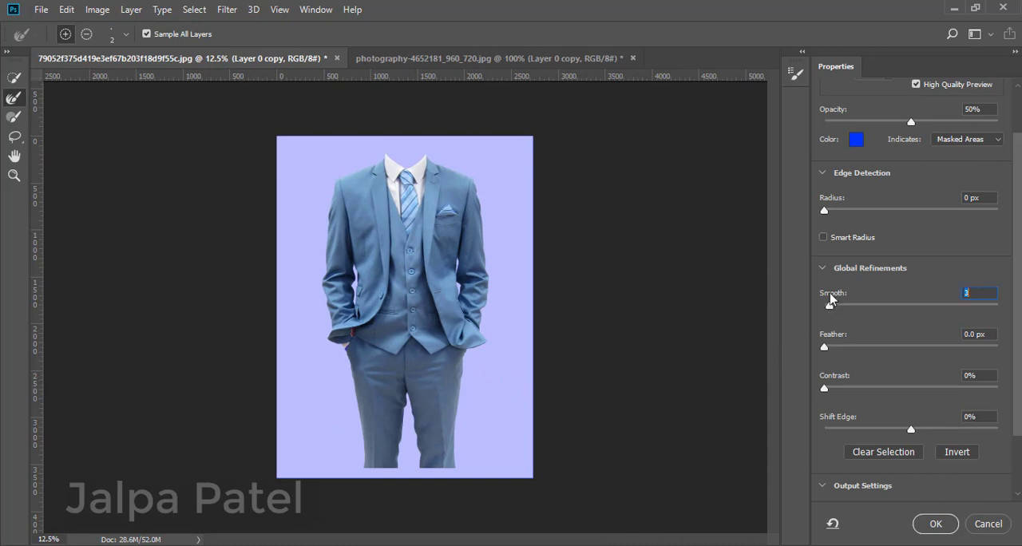
{"action": "left_click_drag", "start_coordinate": [824, 210], "coordinate": [840, 210]}
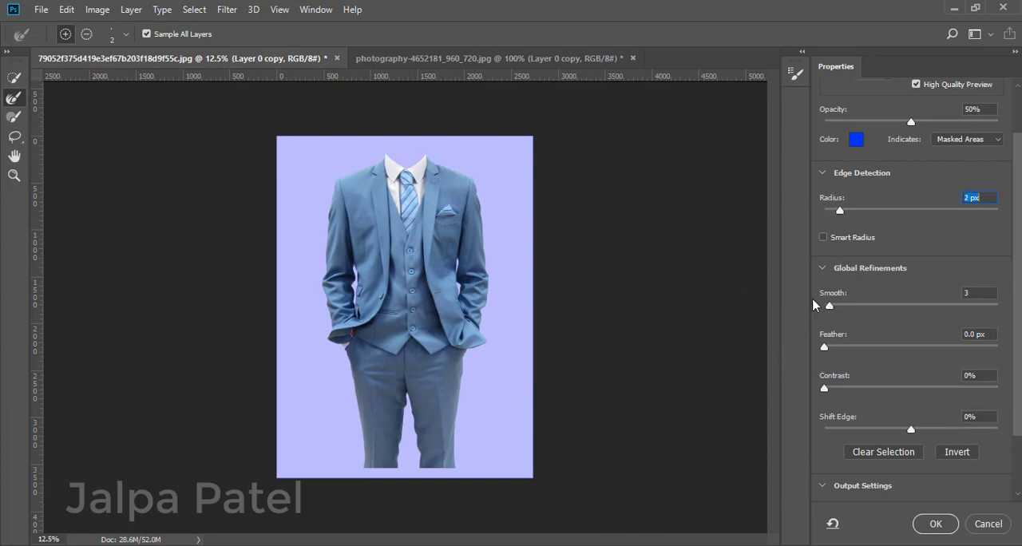
{"action": "left_click_drag", "start_coordinate": [832, 308], "coordinate": [827, 310]}
Fine-tune the feather, contrast and edge shift of the suit selection and accept the refinement.
{"action": "key", "text": "ctrl+plus"}
{"action": "key", "text": "ctrl+plus"}
{"action": "key", "text": "ctrl+plus"}
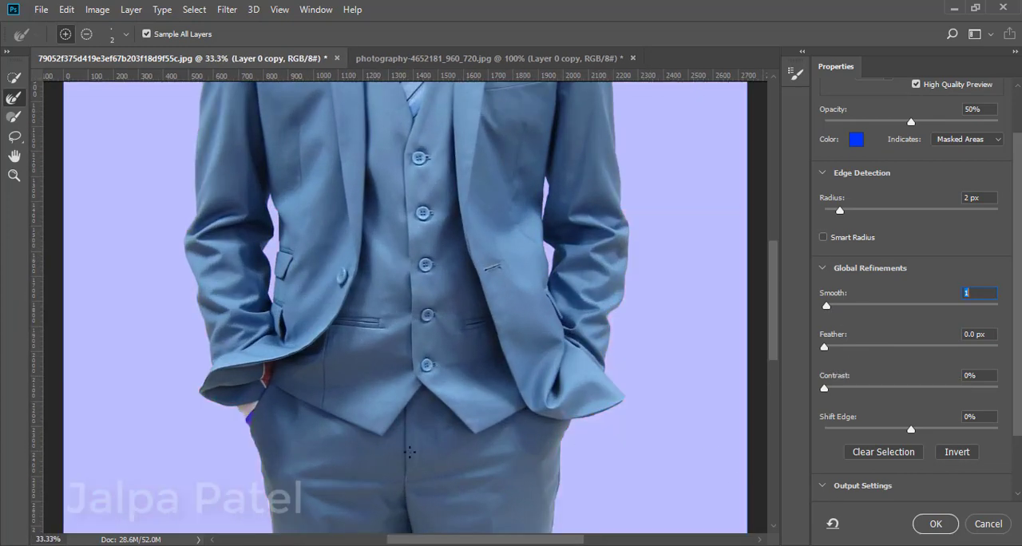
{"action": "left_click_drag", "start_coordinate": [775, 341], "coordinate": [770, 414]}
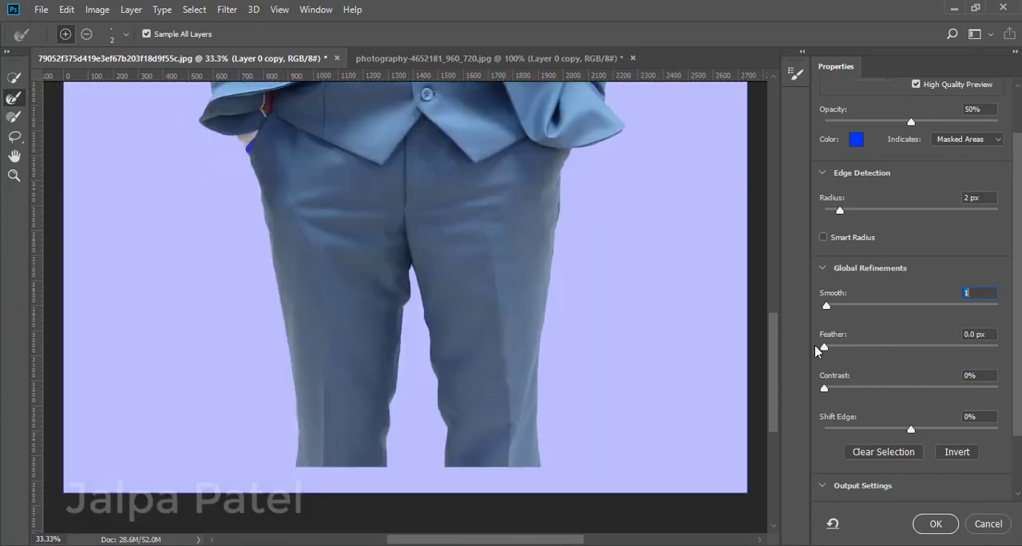
{"action": "left_click_drag", "start_coordinate": [825, 348], "coordinate": [826, 347]}
{"action": "left_click_drag", "start_coordinate": [825, 389], "coordinate": [829, 390]}
{"action": "left_click_drag", "start_coordinate": [912, 432], "coordinate": [911, 431]}
{"action": "left_click", "coordinate": [937, 525]}
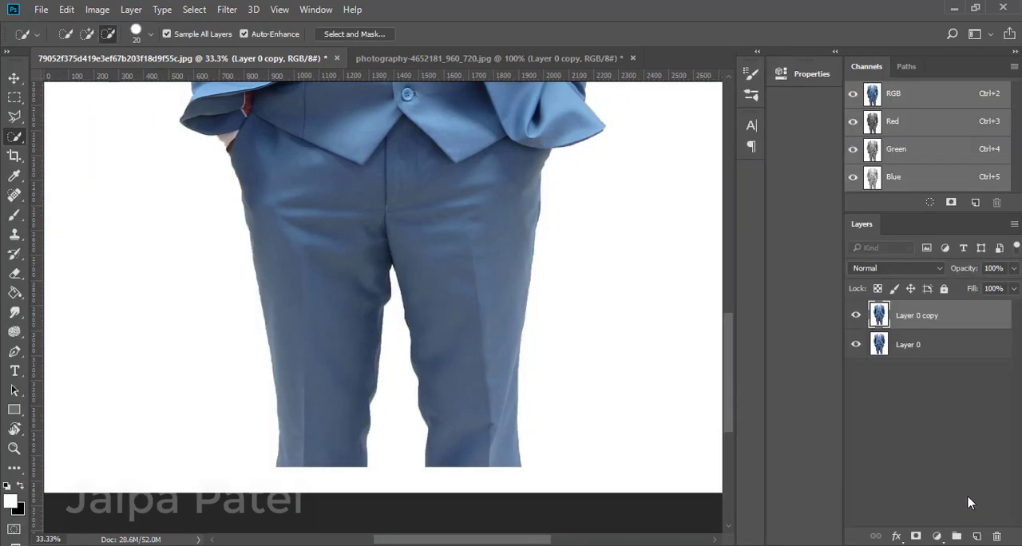
Apply the refined selection as a layer mask on Layer 0 copy and hide Layer 0.
{"action": "left_click", "coordinate": [857, 344]}
{"action": "key", "text": "ctrl+minus"}
{"action": "key", "text": "ctrl+minus"}
{"action": "key", "text": "ctrl+minus"}
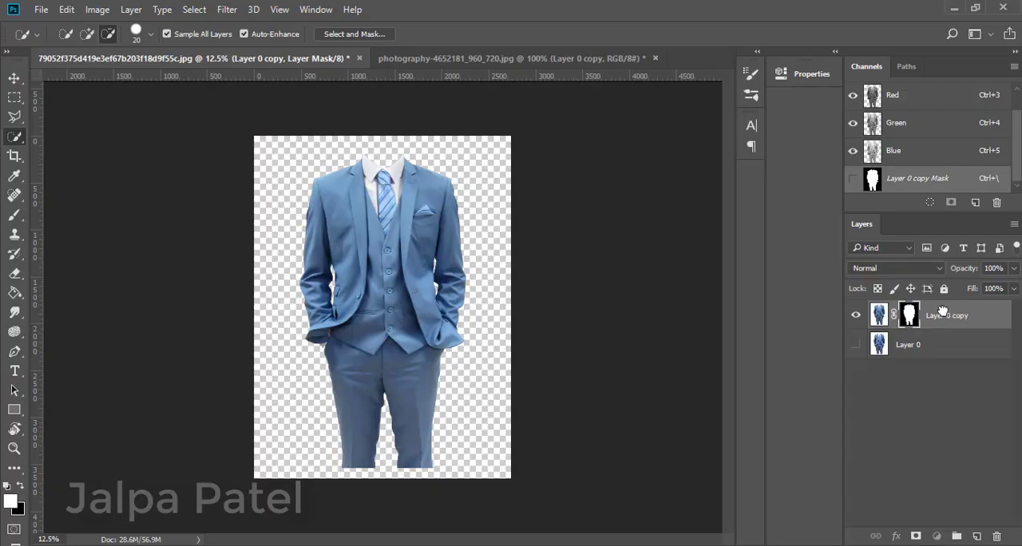
Copy the masked suit layer into the photography-4652181_960_720.jpg document.
{"action": "left_click_drag", "start_coordinate": [943, 312], "coordinate": [533, 251]}
{"action": "key", "text": "ctrl+minus"}
{"action": "key", "text": "ctrl+minus"}
{"action": "key", "text": "ctrl+minus"}
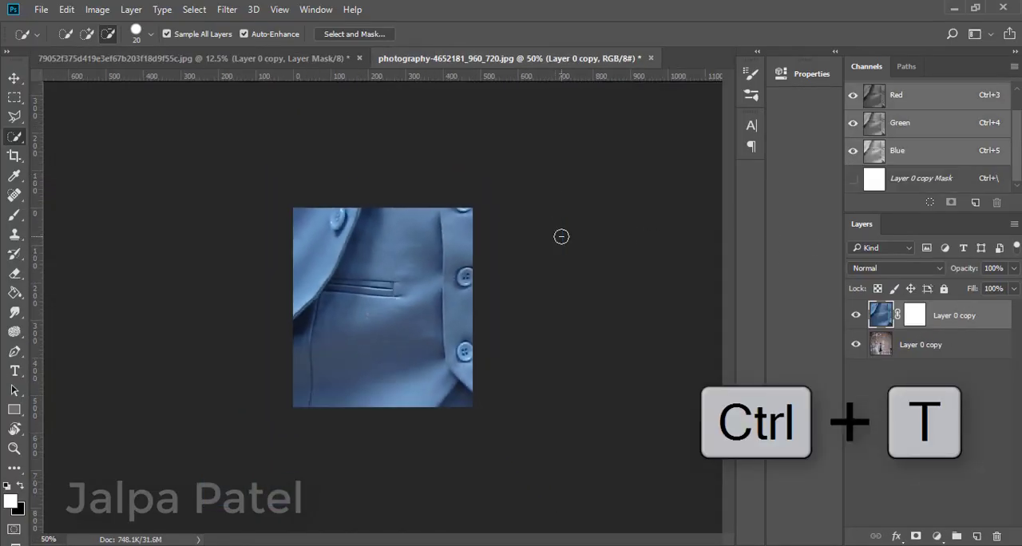
Scale the copied suit down to about 14.6% with Free Transform.
{"action": "key", "text": "ctrl+t"}
{"action": "key", "text": "ctrl+minus"}
{"action": "key", "text": "ctrl+minus"}
{"action": "key", "text": "ctrl+minus"}
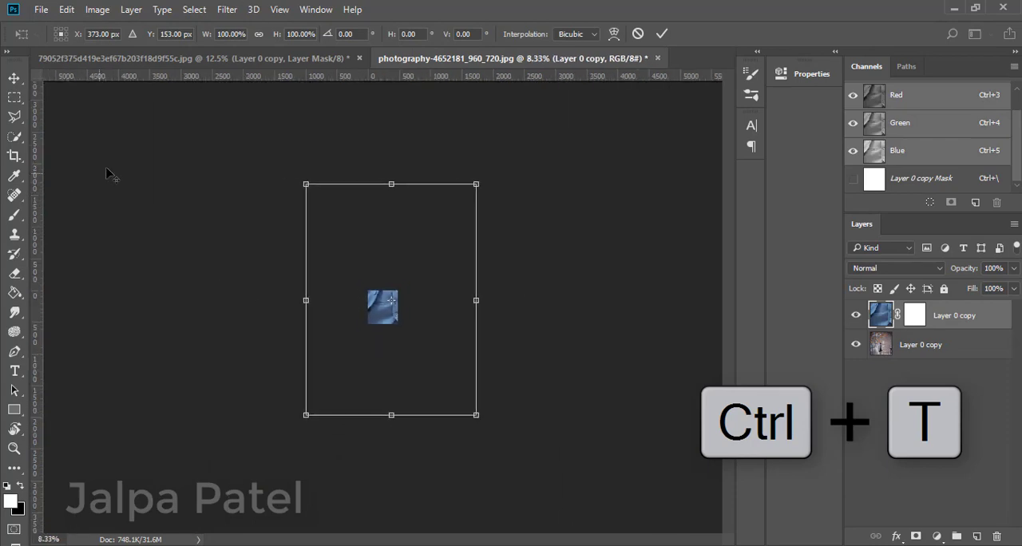
{"action": "left_click_drag", "start_coordinate": [474, 181], "coordinate": [405, 283]}
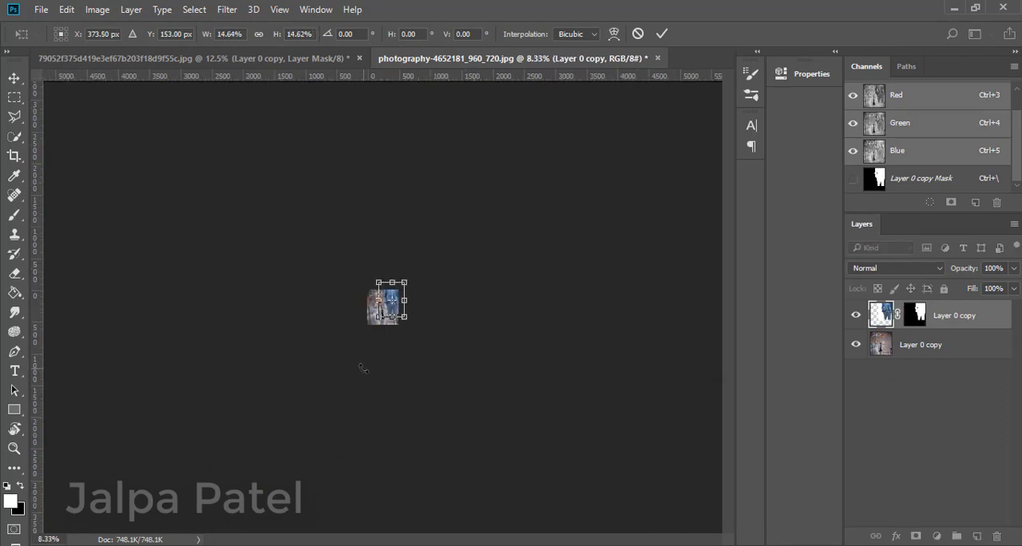
{"action": "key", "text": "ctrl+1"}
{"action": "key", "text": "ctrl+plus"}
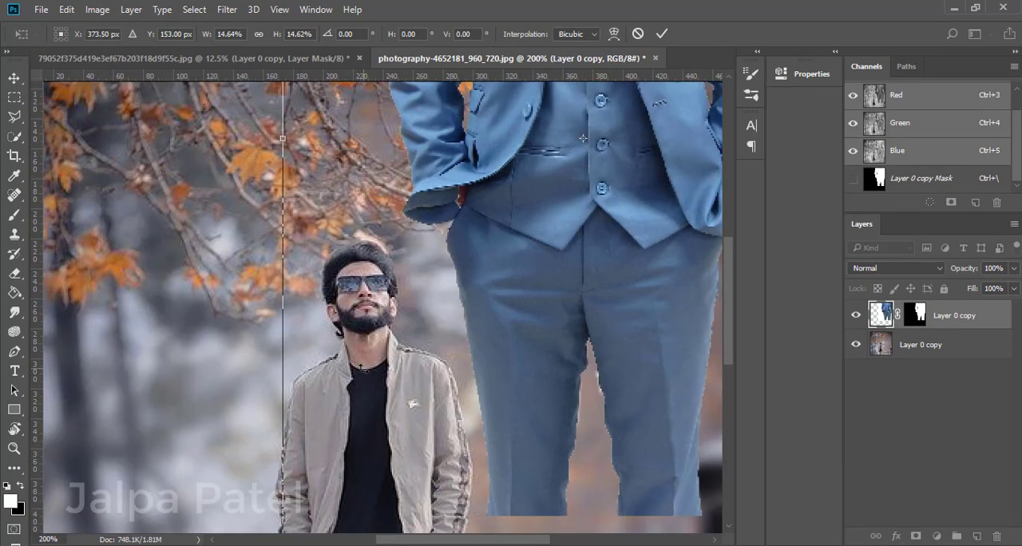
Shrink the suit to about 7.3% and position it over the man's body below his chin.
{"action": "key", "text": "ctrl+minus"}
{"action": "left_click_drag", "start_coordinate": [495, 202], "coordinate": [364, 297]}
{"action": "left_click_drag", "start_coordinate": [518, 138], "coordinate": [474, 203]}
{"action": "left_click_drag", "start_coordinate": [366, 288], "coordinate": [364, 328]}
{"action": "left_click_drag", "start_coordinate": [464, 266], "coordinate": [456, 285]}
{"action": "left_click_drag", "start_coordinate": [382, 360], "coordinate": [383, 397]}
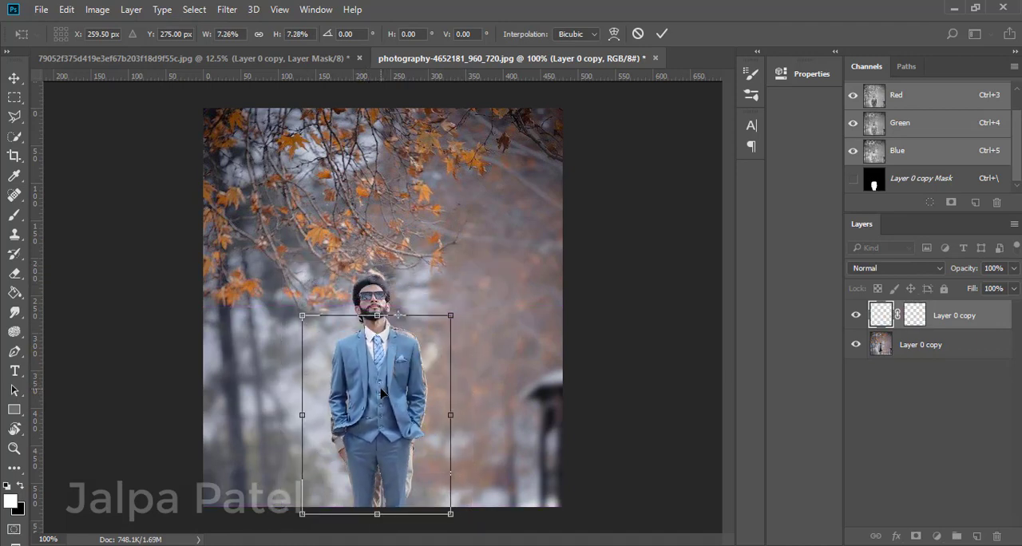
Enlarge the suit to about 8% and lower its layer opacity to 59% to align it with the body.
{"action": "left_click_drag", "start_coordinate": [454, 310], "coordinate": [459, 310]}
{"action": "mouse_move", "coordinate": [369, 404]}
{"action": "left_mouse_down"}
{"action": "mouse_move", "coordinate": [378, 385]}
{"action": "mouse_move", "coordinate": [371, 396]}
{"action": "mouse_move", "coordinate": [331, 393]}
{"action": "mouse_move", "coordinate": [374, 396]}
{"action": "mouse_move", "coordinate": [369, 403]}
{"action": "left_mouse_up"}
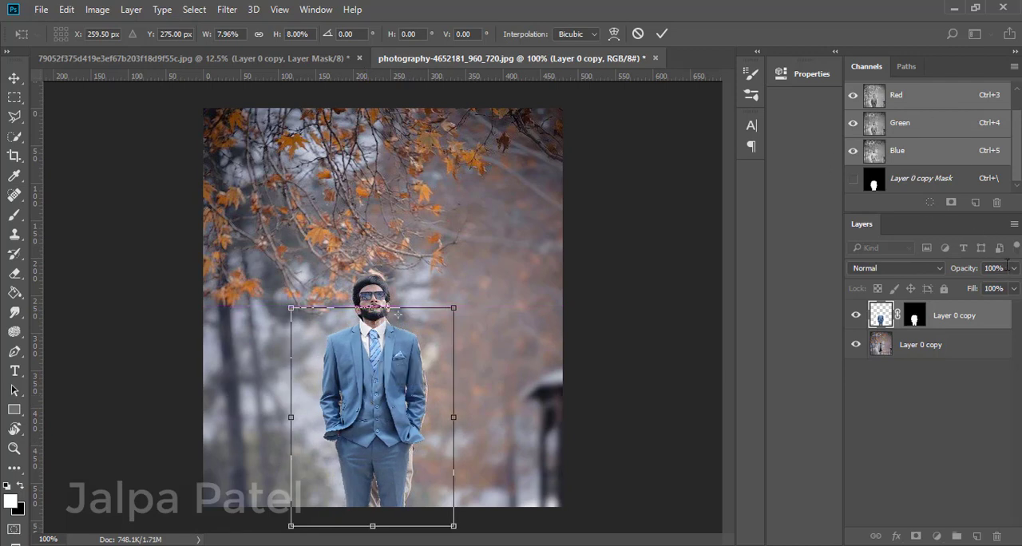
{"action": "left_click_drag", "start_coordinate": [1014, 268], "coordinate": [988, 293]}
{"action": "mouse_move", "coordinate": [360, 379]}
{"action": "left_mouse_down"}
{"action": "mouse_move", "coordinate": [384, 372]}
{"action": "mouse_move", "coordinate": [364, 379]}
{"action": "left_mouse_up"}
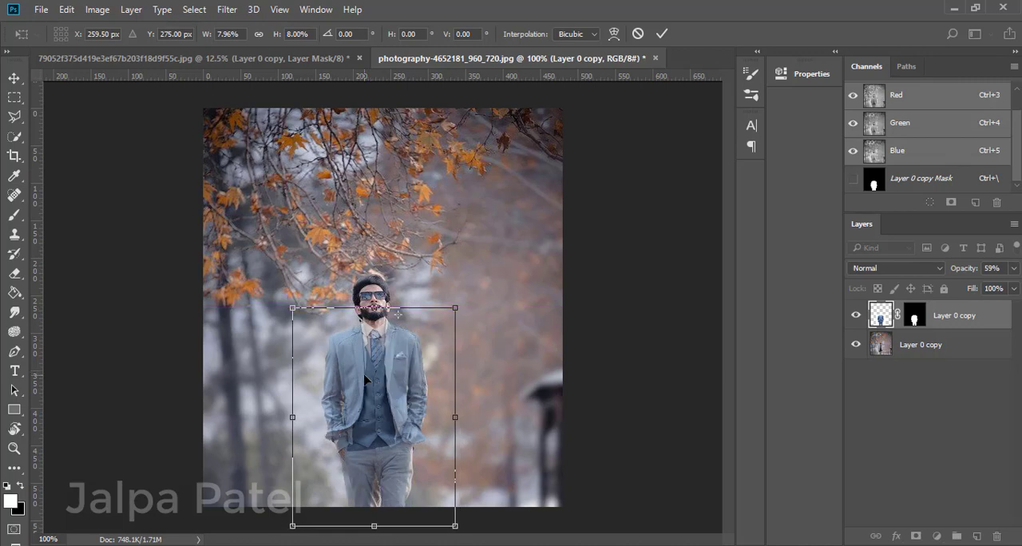
Try nudging the semi-transparent suit vertically and sideways against the man's body.
{"action": "key", "text": "Down"}
{"action": "key", "text": "Down"}
{"action": "key", "text": "Down"}
{"action": "key", "text": "Down"}
{"action": "key", "text": "Down"}
{"action": "key", "text": "Down"}
{"action": "key", "text": "Right"}
{"action": "key", "text": "Right"}
{"action": "key", "text": "Right"}
{"action": "key", "text": "Right"}
{"action": "key", "text": "Right"}
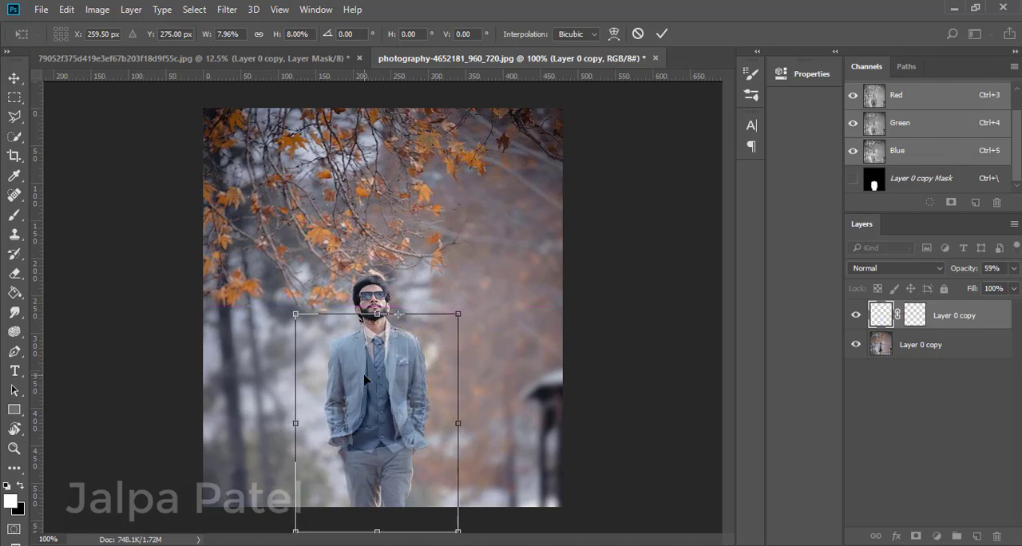
{"action": "key", "text": "Up"}
{"action": "key", "text": "Up"}
{"action": "key", "text": "Up"}
{"action": "key", "text": "Up"}
{"action": "key", "text": "Up"}
{"action": "key", "text": "Up"}
{"action": "key", "text": "Left"}
{"action": "key", "text": "Left"}
{"action": "key", "text": "Left"}
{"action": "key", "text": "Left"}
{"action": "key", "text": "Left"}
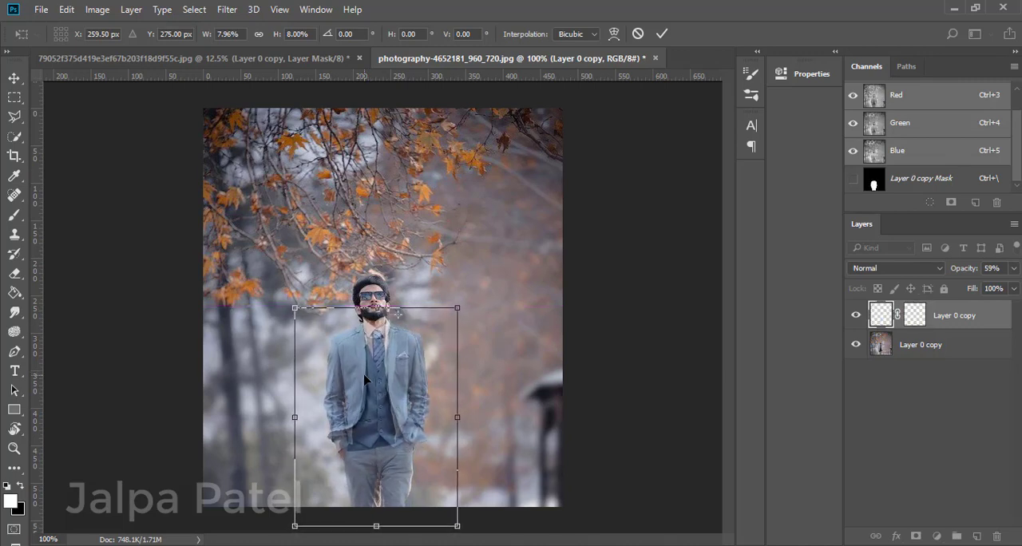
{"action": "key", "text": "Right"}
{"action": "key", "text": "Right"}
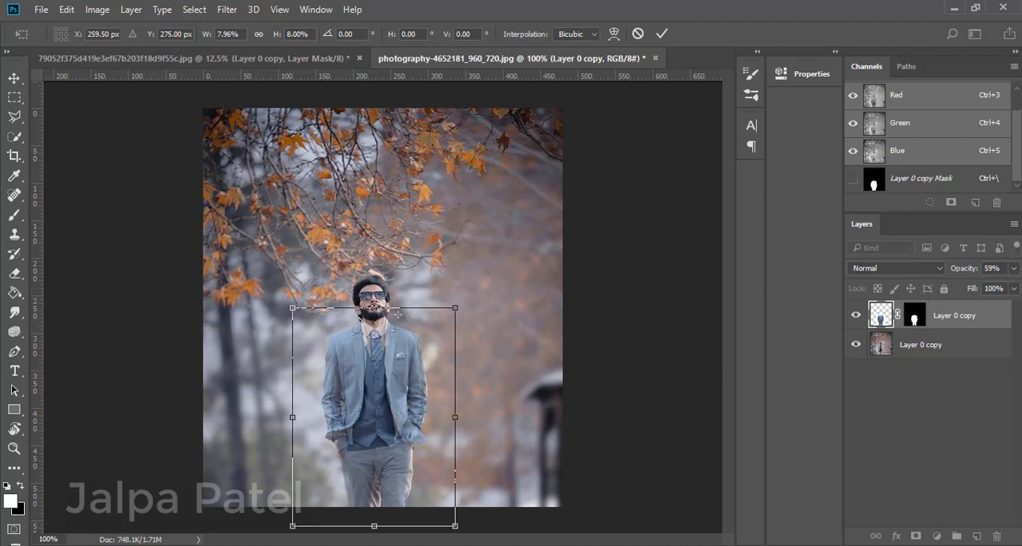
Set the suit layer's opacity to 72% and check its alignment at the collar, jacket and trousers.
{"action": "left_click", "coordinate": [1013, 268]}
{"action": "mouse_move", "coordinate": [1002, 289]}
{"action": "left_mouse_down"}
{"action": "mouse_move", "coordinate": [1013, 292]}
{"action": "mouse_move", "coordinate": [994, 292]}
{"action": "left_mouse_up"}
{"action": "key", "text": "ctrl+plus"}
{"action": "key", "text": "ctrl+plus"}
{"action": "scroll", "coordinate": [134, 529], "scroll_direction": "down", "scroll_amount": 4}
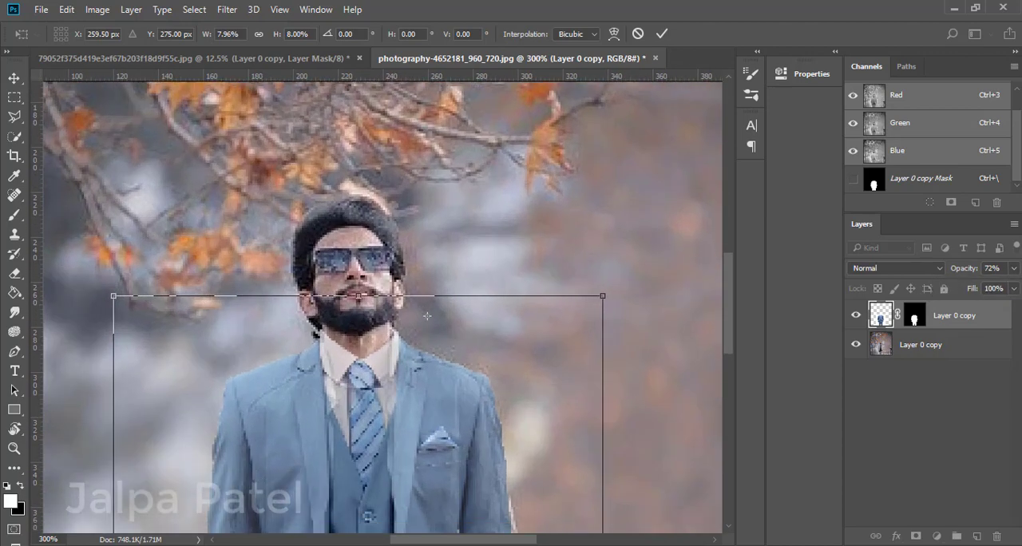
{"action": "key", "text": "ctrl+minus"}
{"action": "key", "text": "ctrl+minus"}
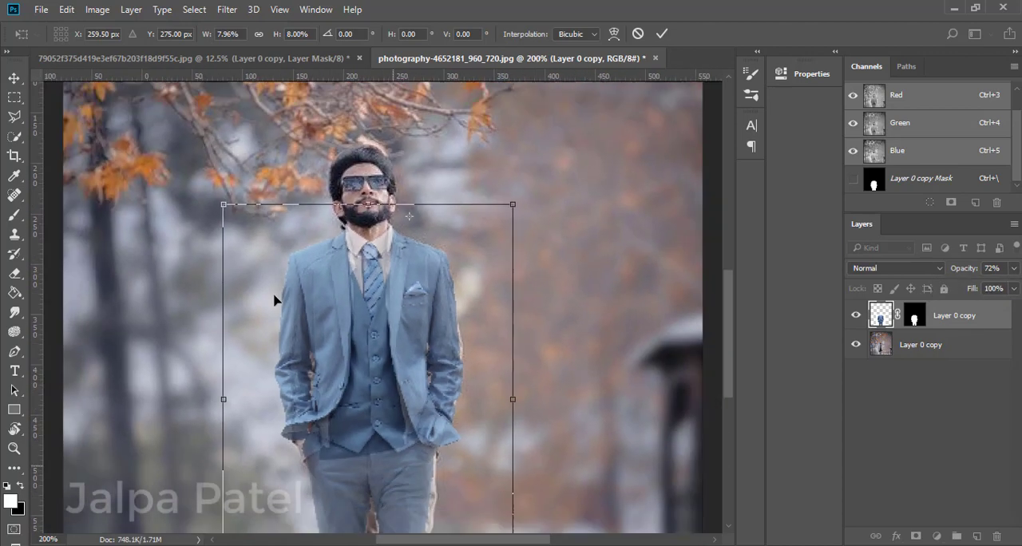
{"action": "key", "text": "ctrl+plus"}
{"action": "scroll", "coordinate": [260, 320], "scroll_direction": "down", "scroll_amount": 1}
{"action": "scroll", "coordinate": [264, 352], "scroll_direction": "down", "scroll_amount": 5}
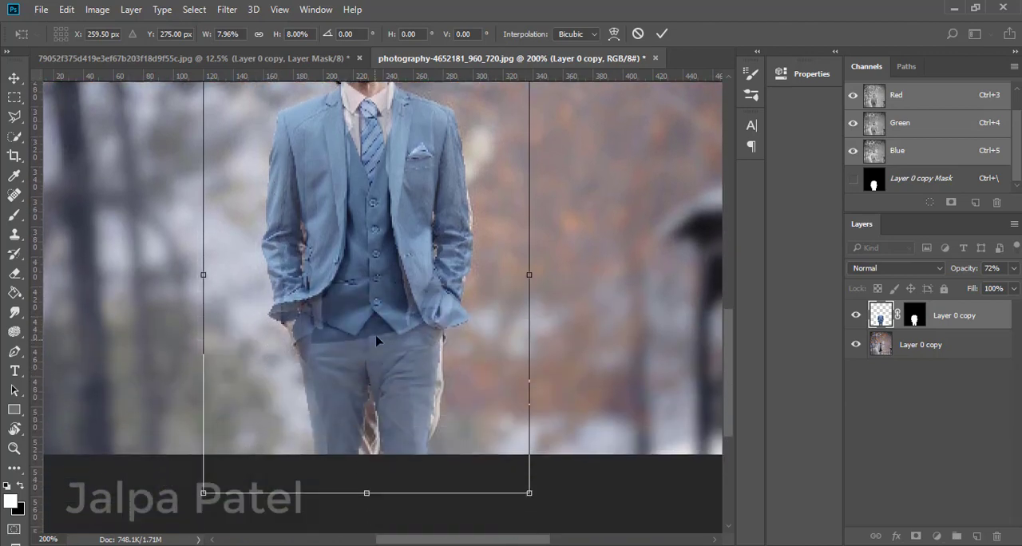
Switch the suit's transform to Warp and nudge the suit slightly right over the man's body.
{"action": "right_click", "coordinate": [369, 342]}
{"action": "left_click", "coordinate": [391, 195]}
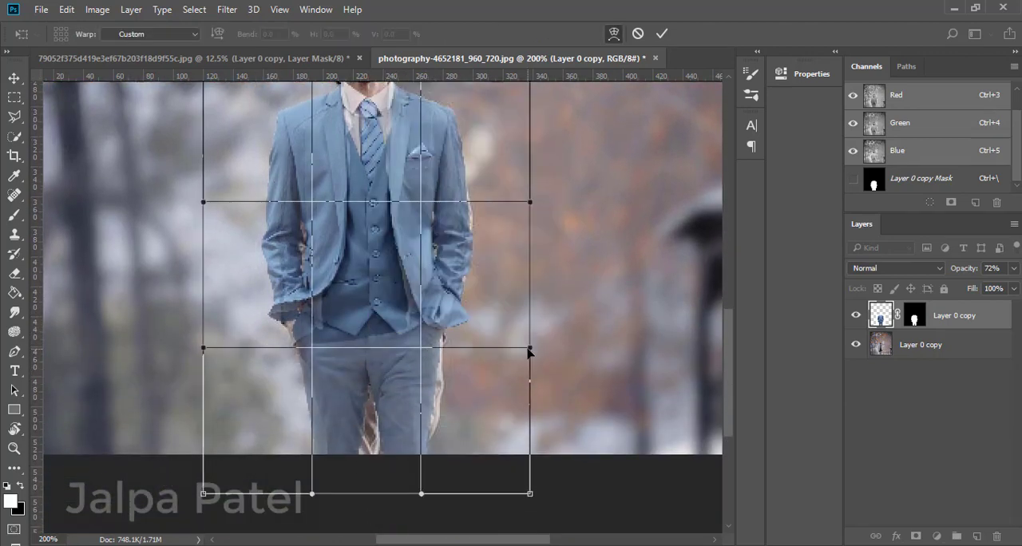
{"action": "key", "text": "Right"}
{"action": "key", "text": "Right"}
{"action": "key", "text": "Right"}
{"action": "key", "text": "Right"}
{"action": "key", "text": "Right"}
{"action": "key", "text": "Right"}
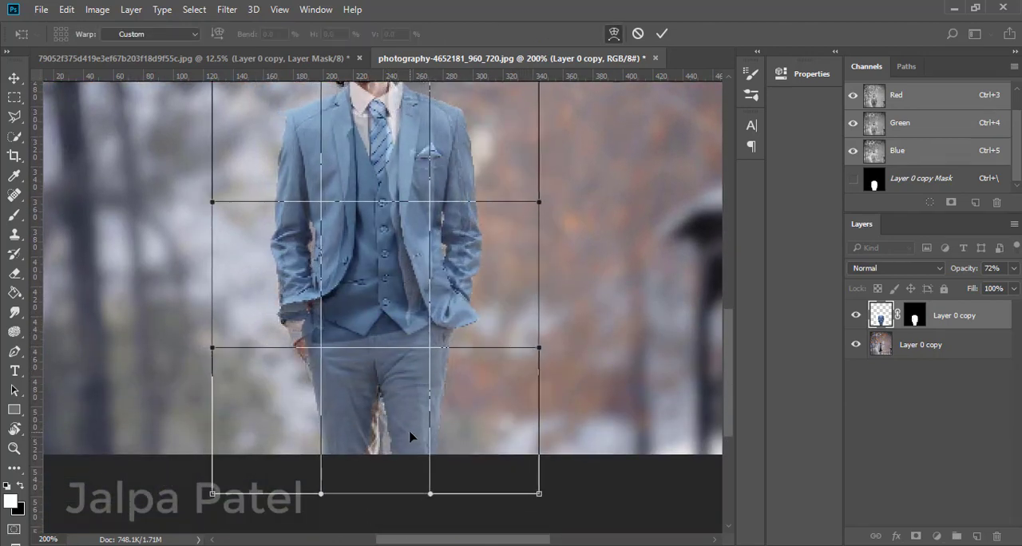
{"action": "key", "text": "Left"}
{"action": "key", "text": "Left"}
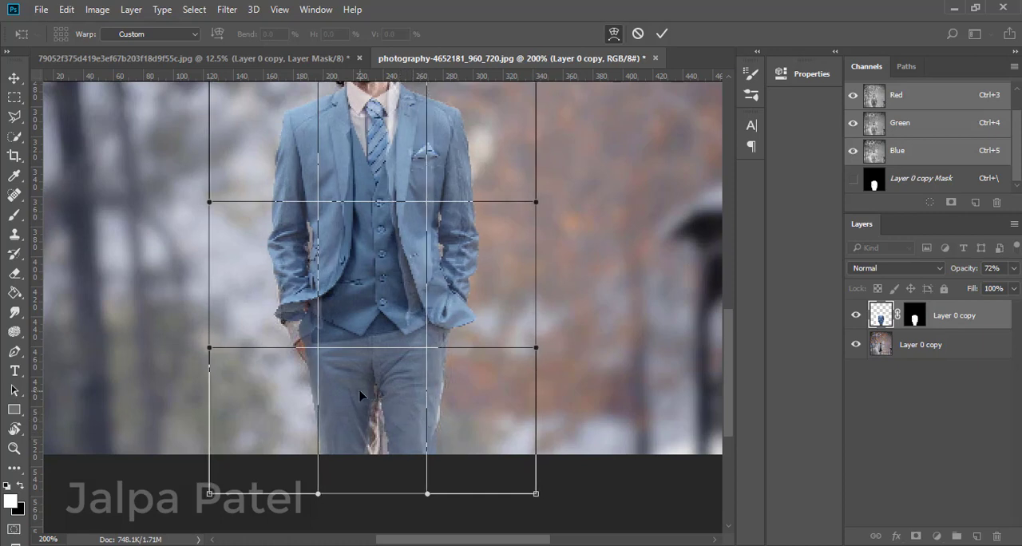
Try to warp the suit's trouser area downward and undo the change.
{"action": "left_click_drag", "start_coordinate": [360, 394], "coordinate": [360, 423]}
{"action": "key", "text": "ctrl+z"}
{"action": "scroll", "coordinate": [583, 344], "scroll_direction": "up", "scroll_amount": 4}
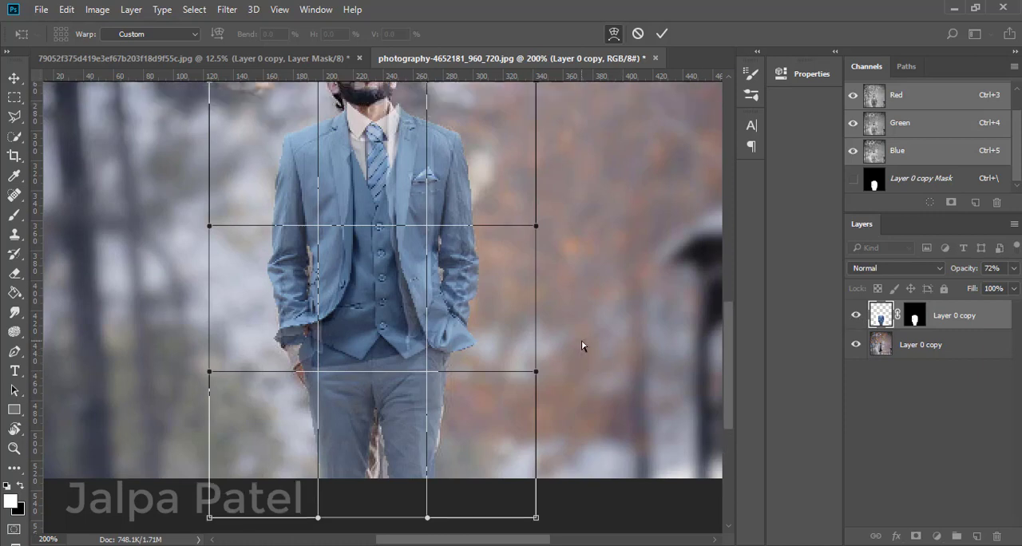
Apply the current warp and move the suit slightly left and up over the man's body.
{"action": "key", "text": "Return"}
{"action": "key", "text": "w"}
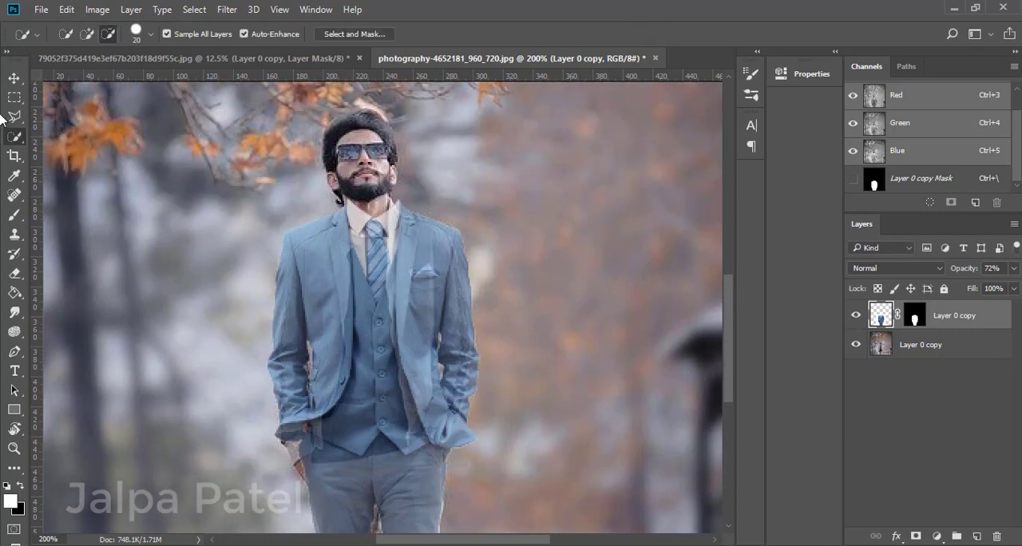
{"action": "key", "text": "v"}
{"action": "left_click_drag", "start_coordinate": [382, 311], "coordinate": [372, 306]}
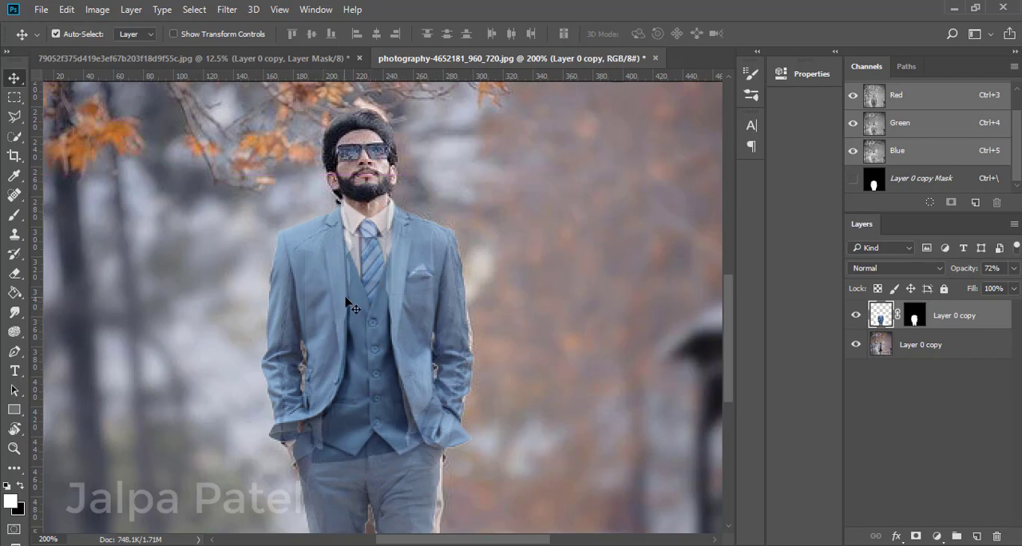
{"action": "key", "text": "Left"}
{"action": "key", "text": "ctrl+minus"}
{"action": "key", "text": "ctrl+minus"}
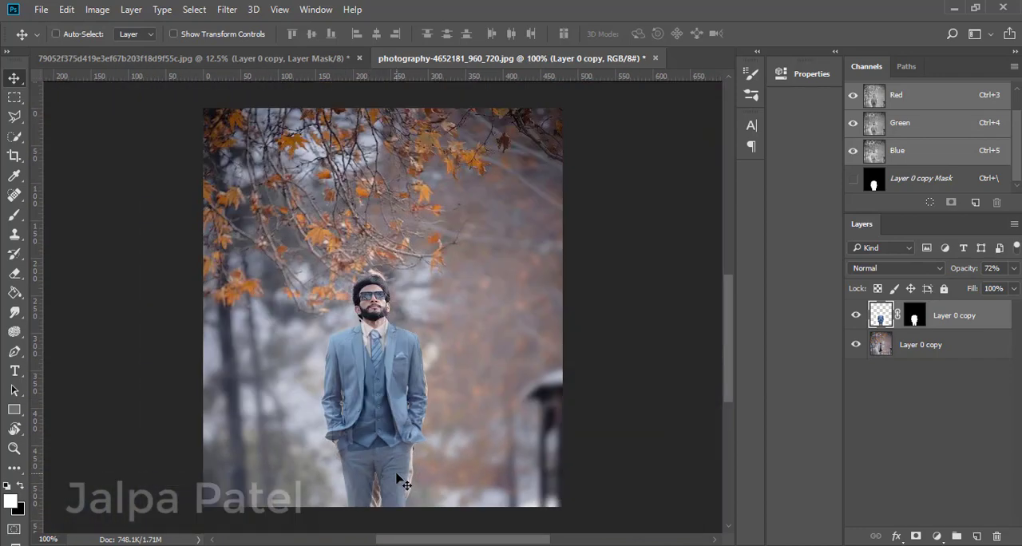
Set the suit layer's opacity to 87%.
{"action": "left_click", "coordinate": [1015, 269]}
{"action": "mouse_move", "coordinate": [992, 286]}
{"action": "left_mouse_down"}
{"action": "mouse_move", "coordinate": [1013, 286]}
{"action": "mouse_move", "coordinate": [1004, 288]}
{"action": "left_mouse_up"}
{"action": "key", "text": "ctrl+plus"}
{"action": "key", "text": "ctrl+plus"}
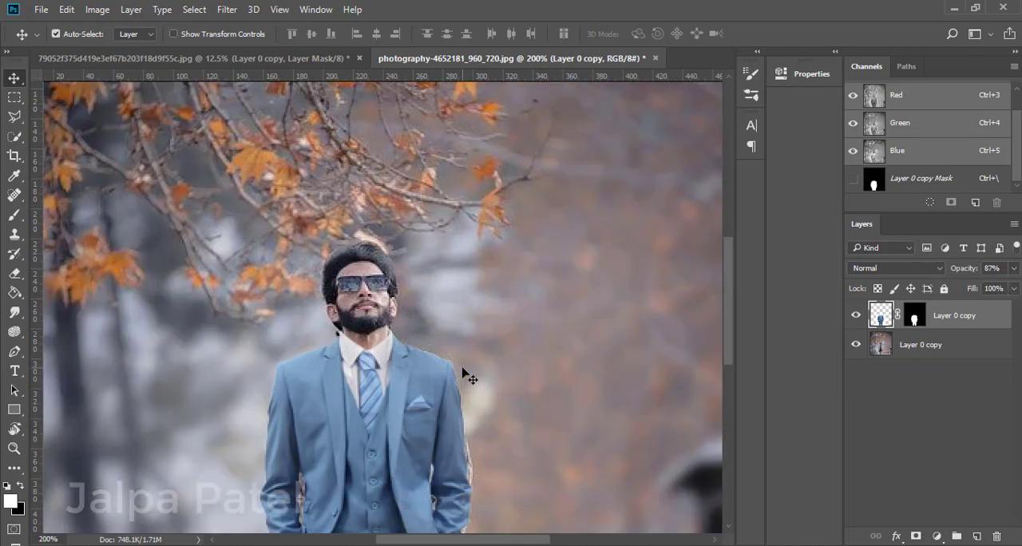
{"action": "scroll", "coordinate": [336, 471], "scroll_direction": "down", "scroll_amount": 5}
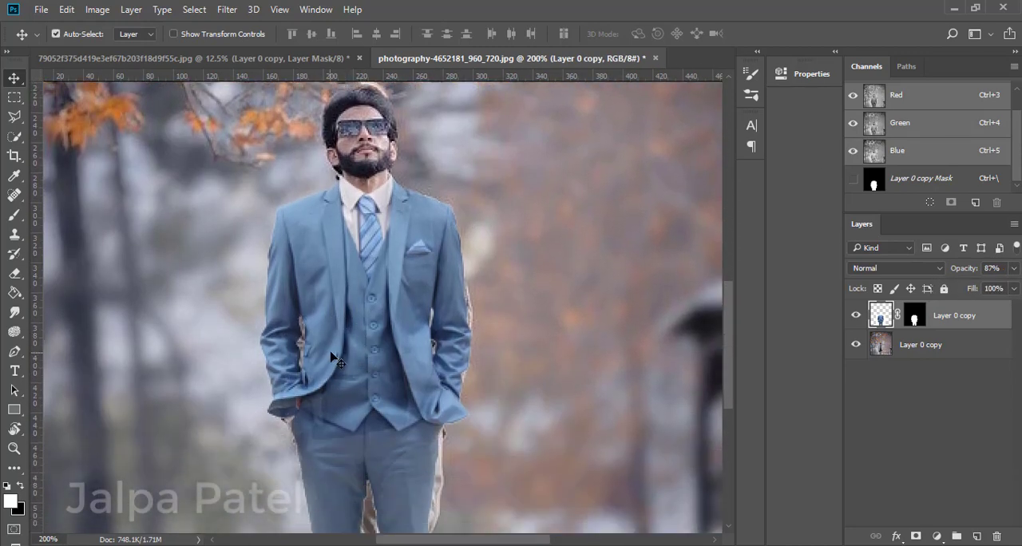
Warp the suit layer, pulling the jacket's chest and image-right sleeve slightly outward to cover the man's arm.
{"action": "key", "text": "ctrl+t"}
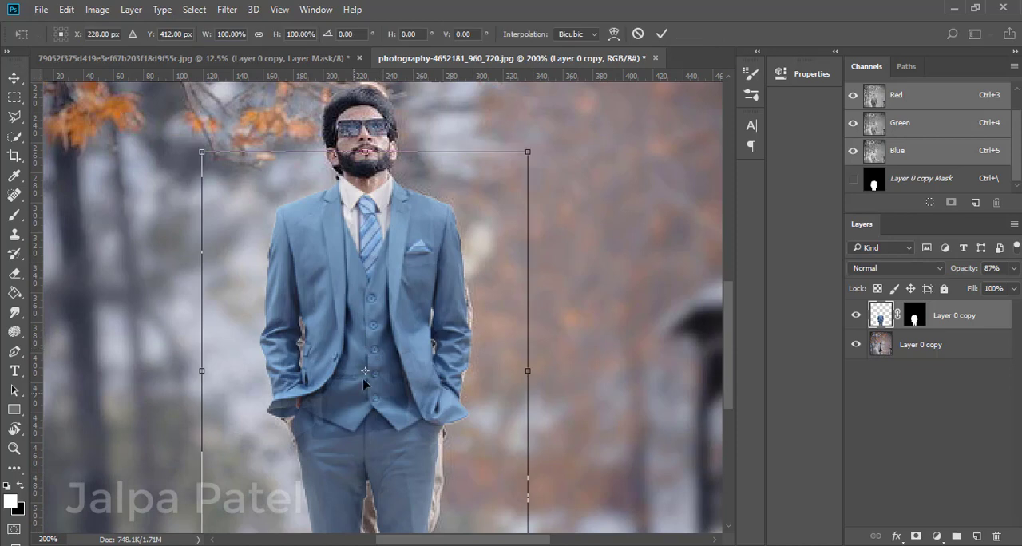
{"action": "right_click", "coordinate": [384, 335]}
{"action": "left_click", "coordinate": [415, 199]}
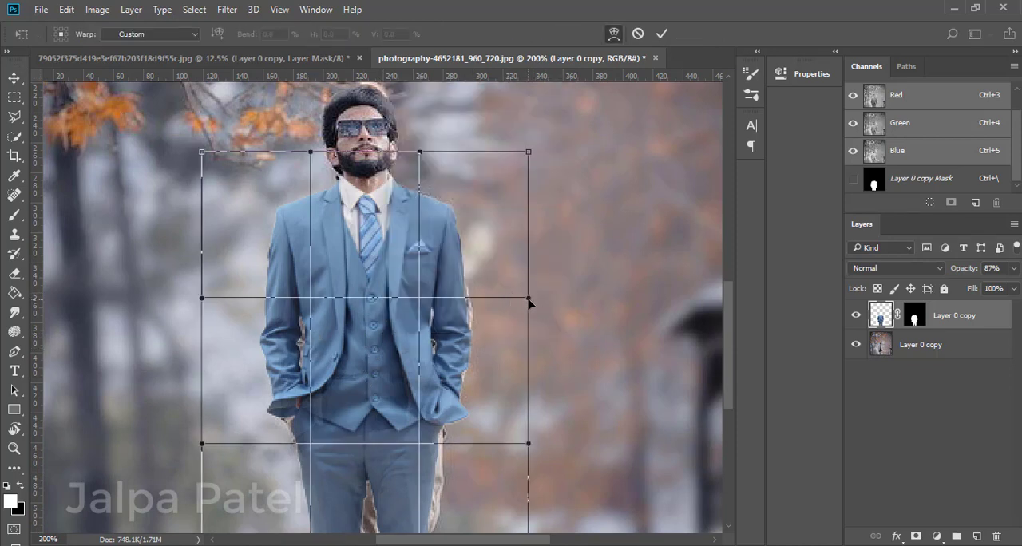
{"action": "left_click_drag", "start_coordinate": [530, 299], "coordinate": [535, 296]}
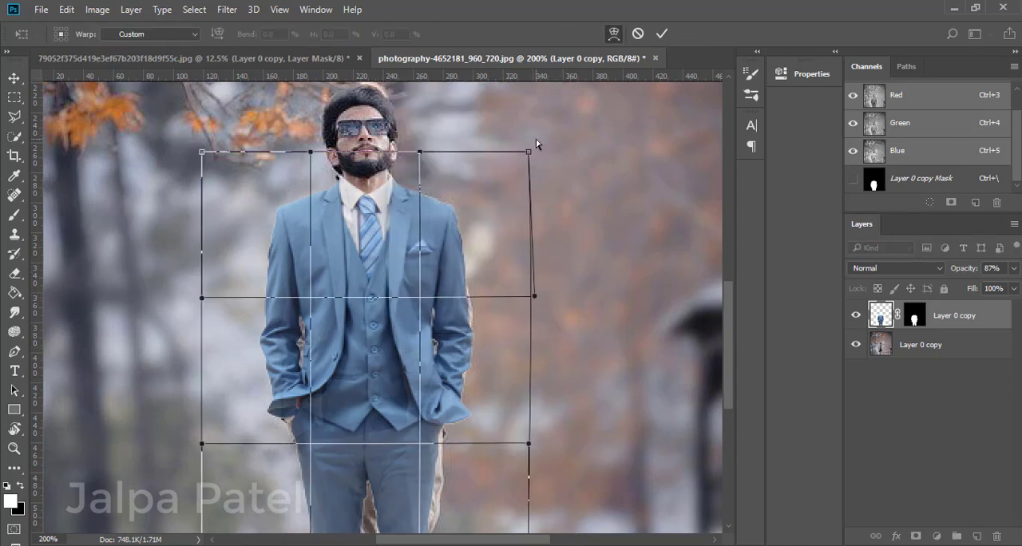
{"action": "left_click_drag", "start_coordinate": [532, 160], "coordinate": [536, 161]}
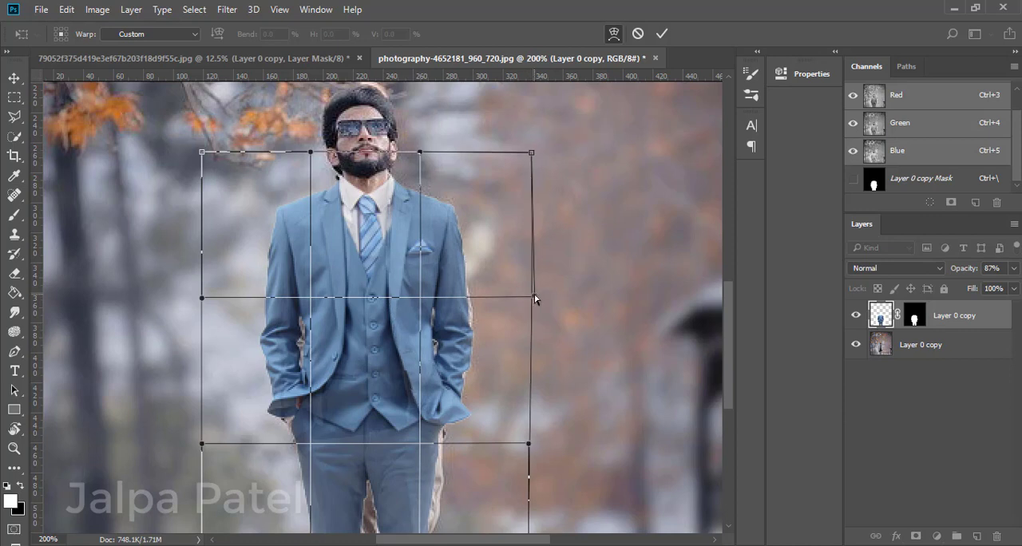
{"action": "left_click_drag", "start_coordinate": [535, 299], "coordinate": [540, 295]}
{"action": "left_click_drag", "start_coordinate": [422, 302], "coordinate": [427, 301]}
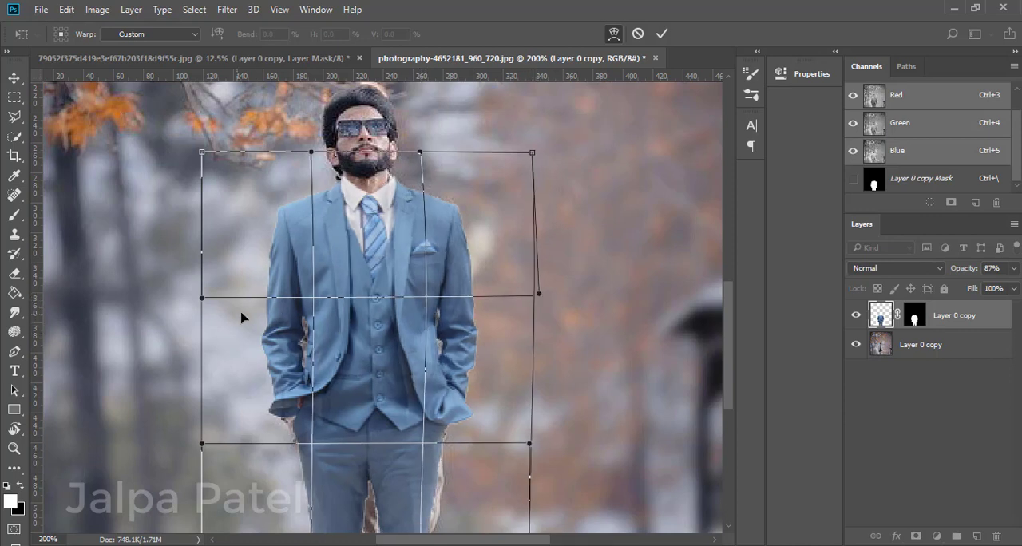
Warp the image-left sleeve to follow the man's arm and ease the image-right sleeve slightly inward.
{"action": "left_click_drag", "start_coordinate": [205, 301], "coordinate": [234, 319]}
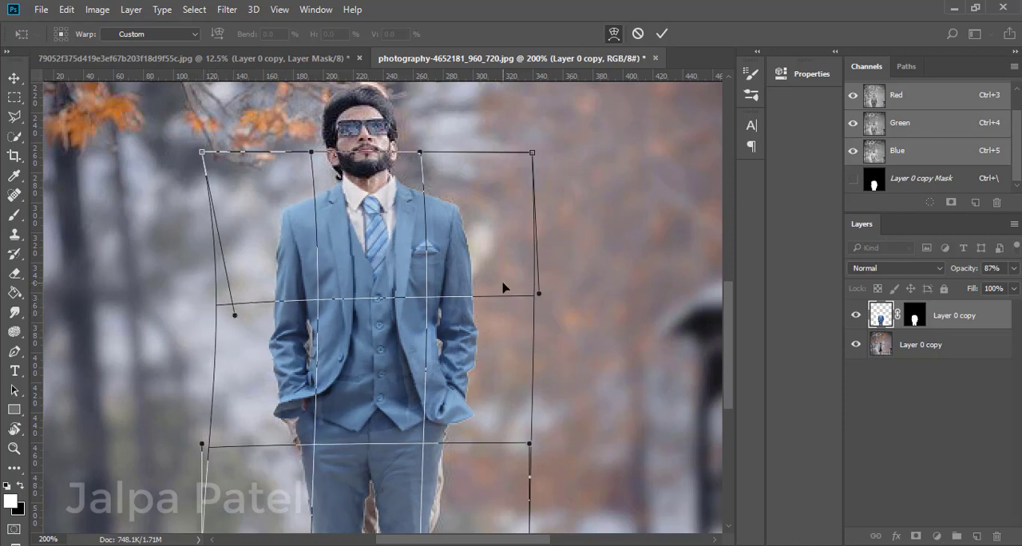
{"action": "mouse_move", "coordinate": [537, 299]}
{"action": "left_mouse_down"}
{"action": "mouse_move", "coordinate": [500, 298]}
{"action": "mouse_move", "coordinate": [532, 296]}
{"action": "left_mouse_up"}
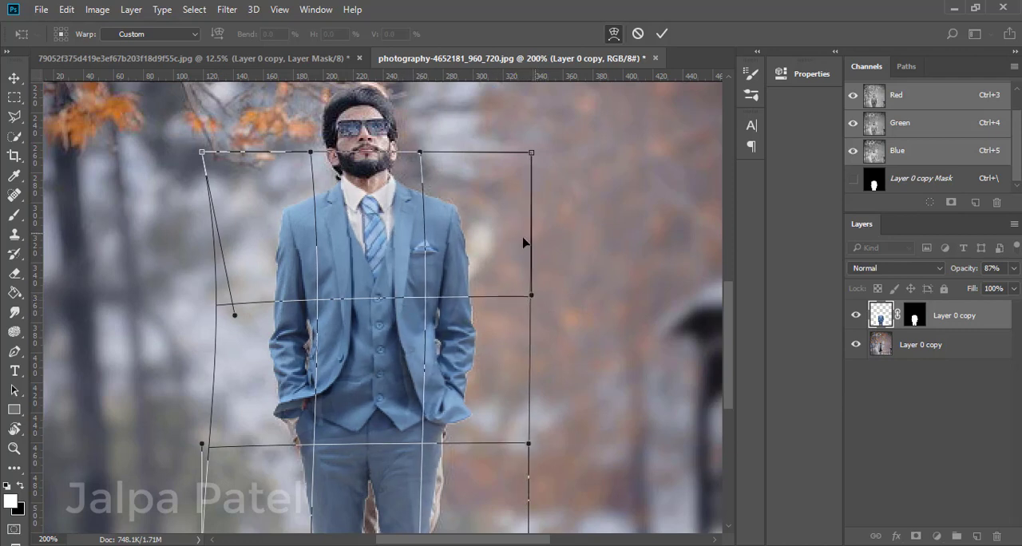
{"action": "scroll", "coordinate": [415, 280], "scroll_direction": "down", "scroll_amount": 3}
{"action": "left_click_drag", "start_coordinate": [231, 221], "coordinate": [210, 249]}
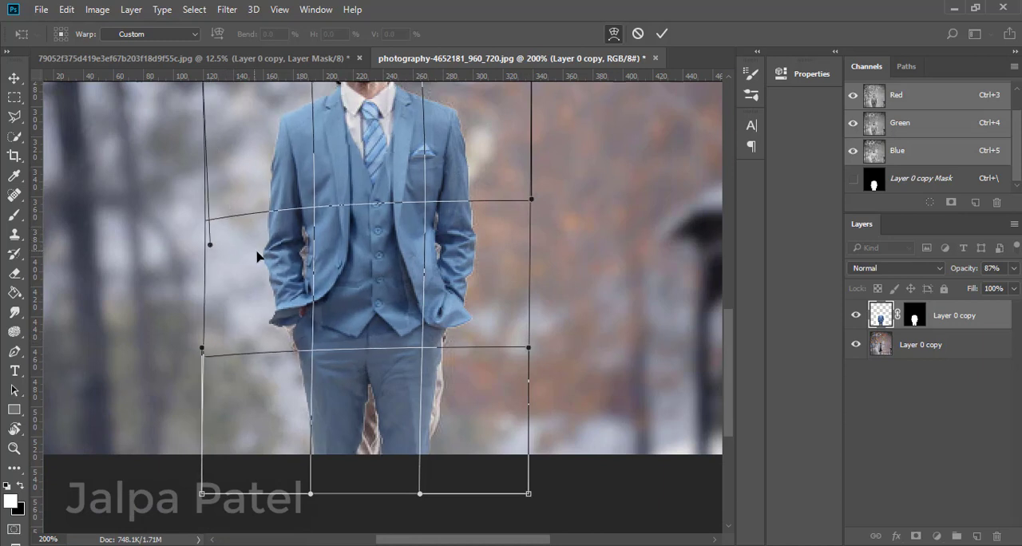
Stretch the image-right side of the jacket hem and trousers outward in the warp to cover the original clothing.
{"action": "scroll", "coordinate": [320, 271], "scroll_direction": "down", "scroll_amount": 2}
{"action": "left_click_drag", "start_coordinate": [530, 277], "coordinate": [543, 270]}
{"action": "left_click_drag", "start_coordinate": [421, 421], "coordinate": [421, 421]}
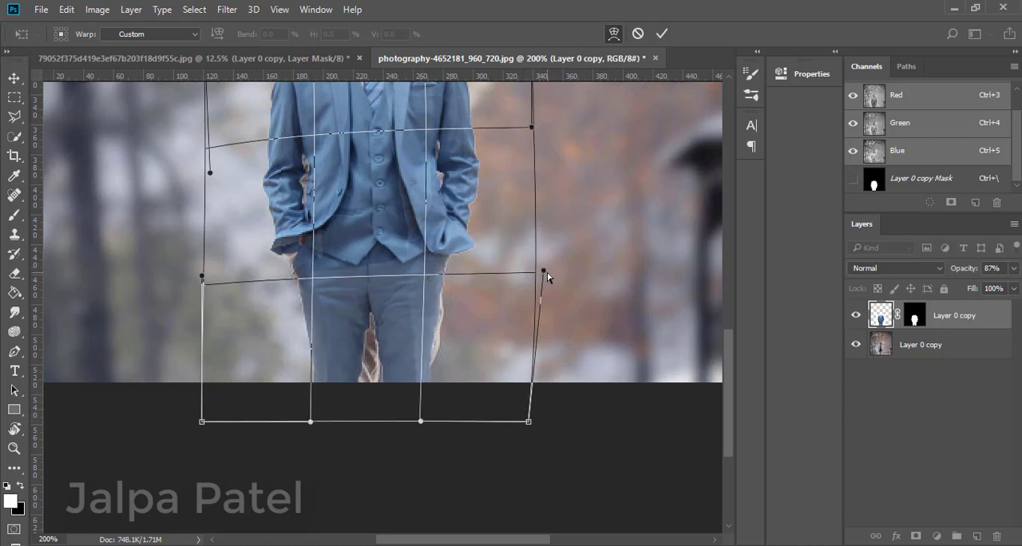
{"action": "left_click_drag", "start_coordinate": [547, 275], "coordinate": [563, 277]}
{"action": "left_click_drag", "start_coordinate": [529, 421], "coordinate": [553, 421]}
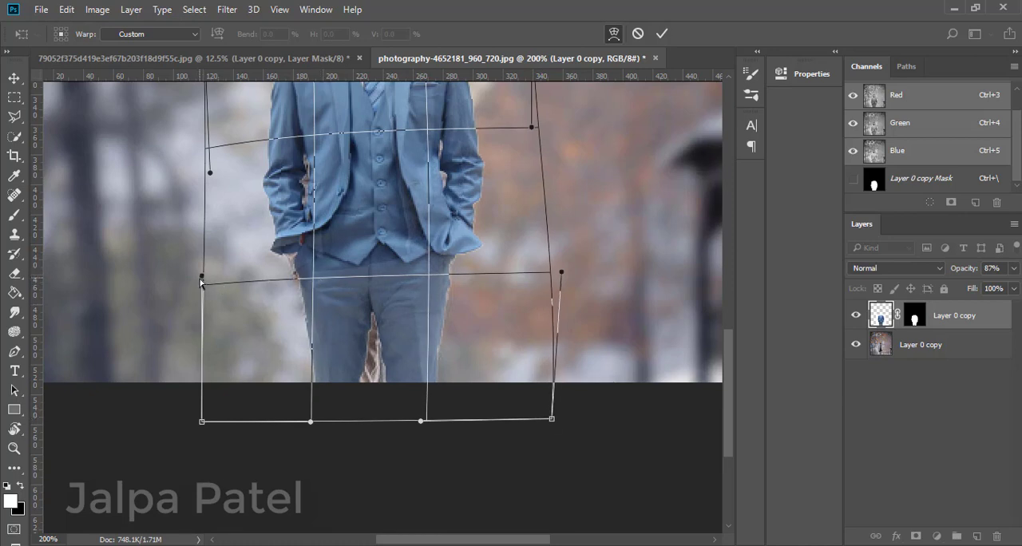
Reshape the trouser legs with the lower warp points so they line up with the man's legs and hips.
{"action": "left_click_drag", "start_coordinate": [311, 421], "coordinate": [358, 431]}
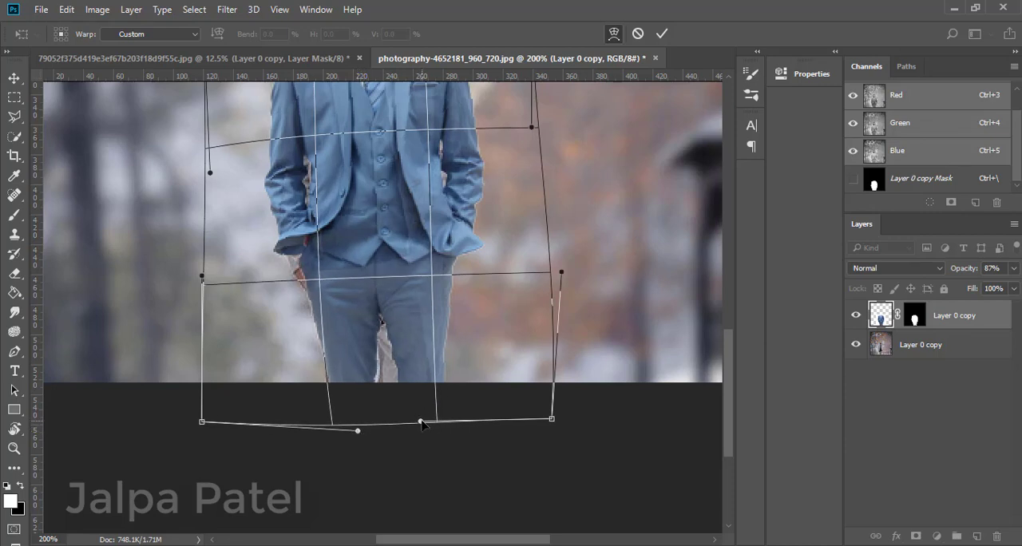
{"action": "left_click_drag", "start_coordinate": [423, 424], "coordinate": [379, 439]}
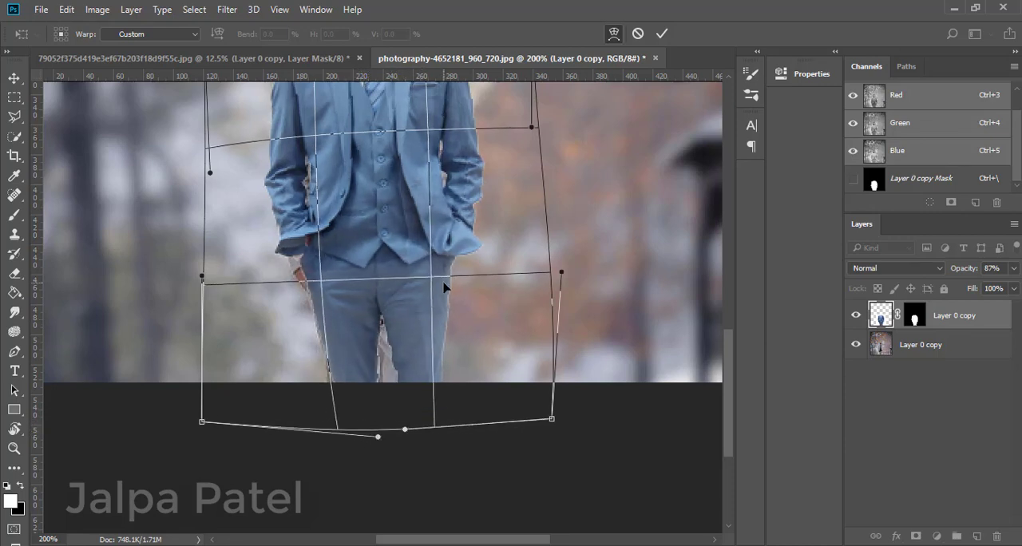
{"action": "left_click_drag", "start_coordinate": [431, 283], "coordinate": [426, 286]}
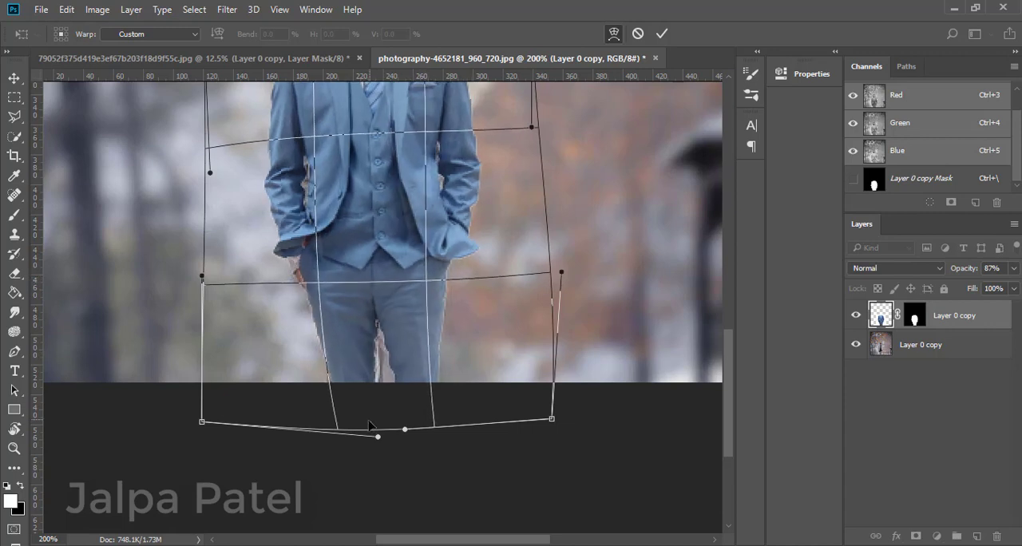
{"action": "left_click_drag", "start_coordinate": [404, 431], "coordinate": [405, 439]}
{"action": "left_click_drag", "start_coordinate": [203, 423], "coordinate": [137, 421]}
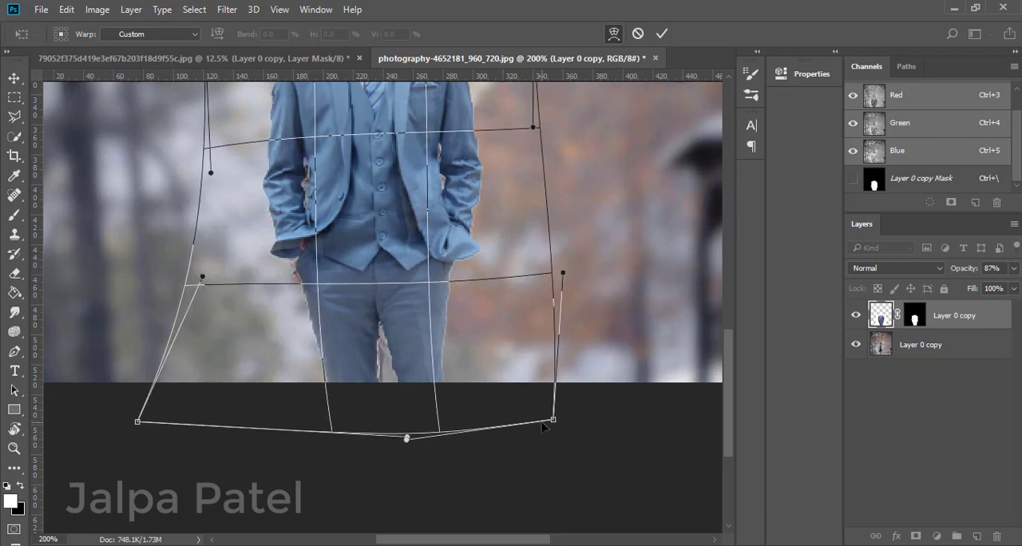
{"action": "left_click_drag", "start_coordinate": [553, 419], "coordinate": [536, 444]}
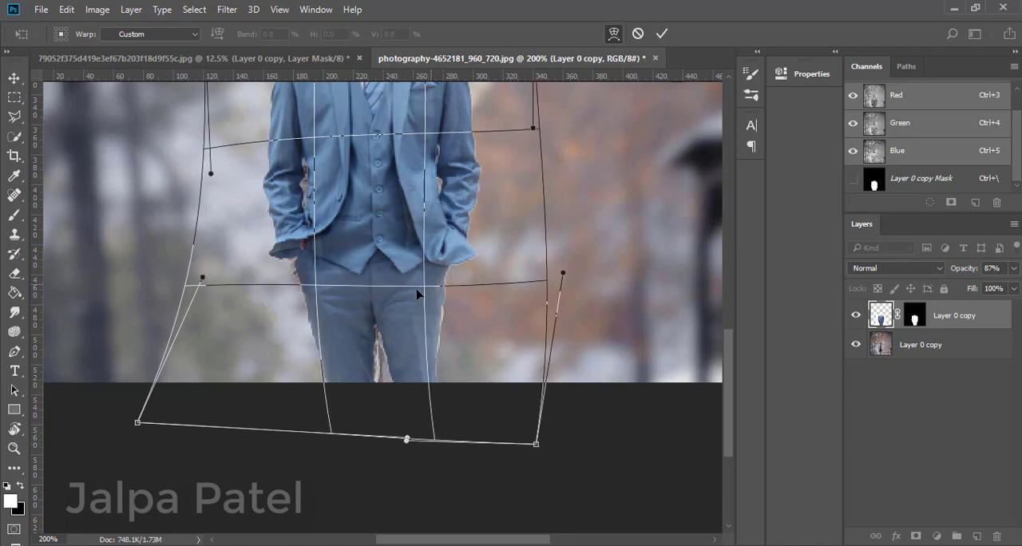
{"action": "mouse_move", "coordinate": [561, 275]}
{"action": "left_mouse_down"}
{"action": "mouse_move", "coordinate": [522, 269]}
{"action": "mouse_move", "coordinate": [551, 278]}
{"action": "left_mouse_up"}
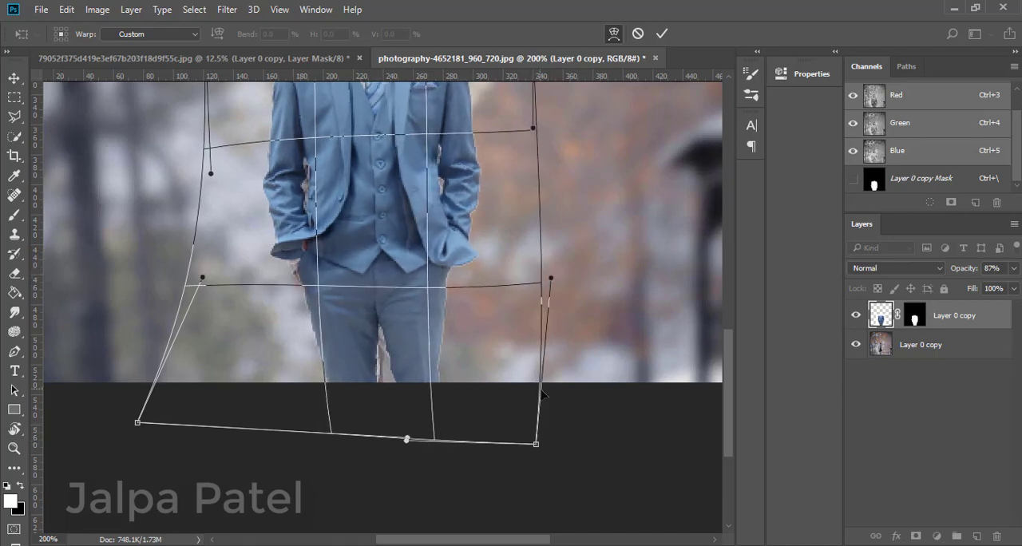
{"action": "left_click_drag", "start_coordinate": [539, 397], "coordinate": [556, 389]}
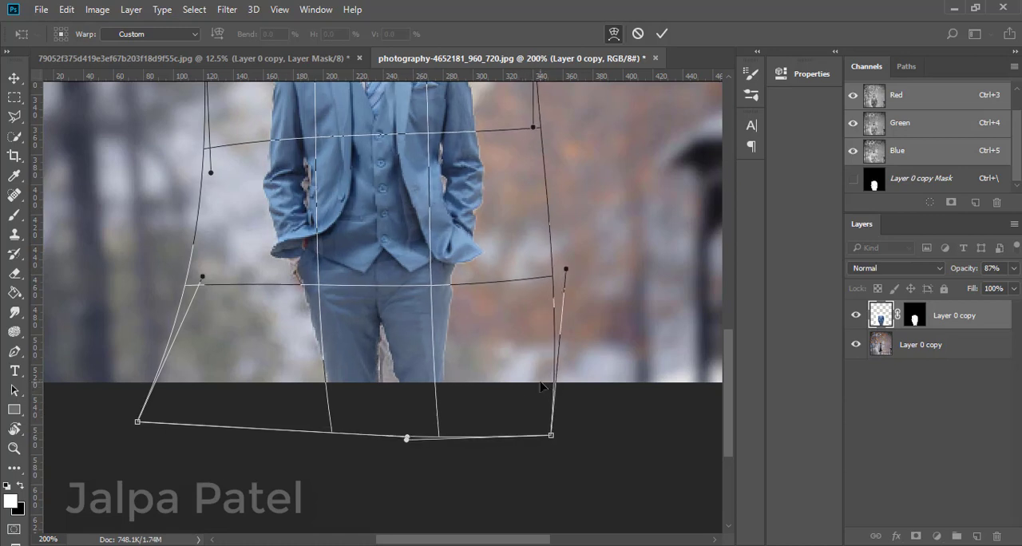
Check the warped suit's fit from collar to trousers and apply the warp.
{"action": "key", "text": "ctrl+minus"}
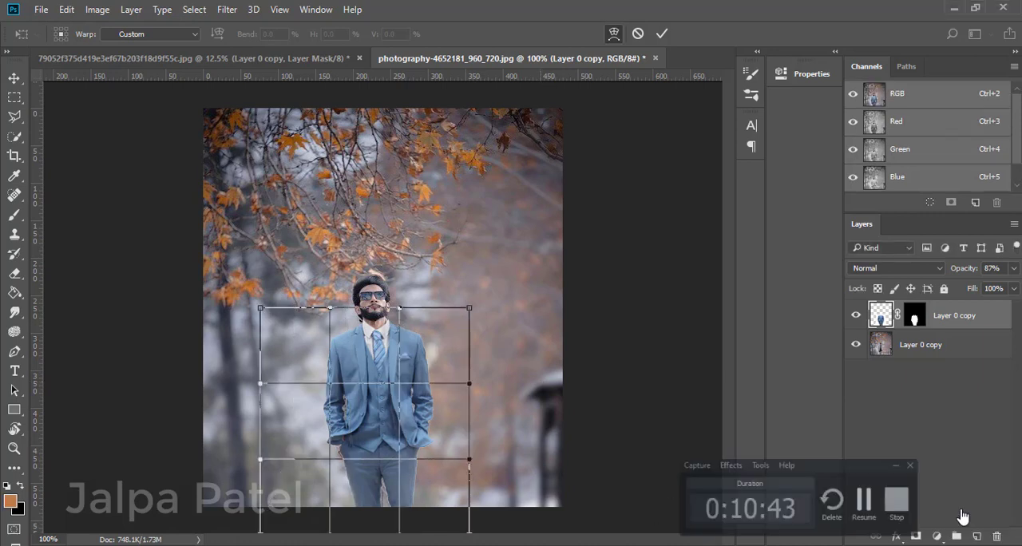
{"action": "scroll", "coordinate": [408, 466], "scroll_direction": "up", "scroll_amount": 4}
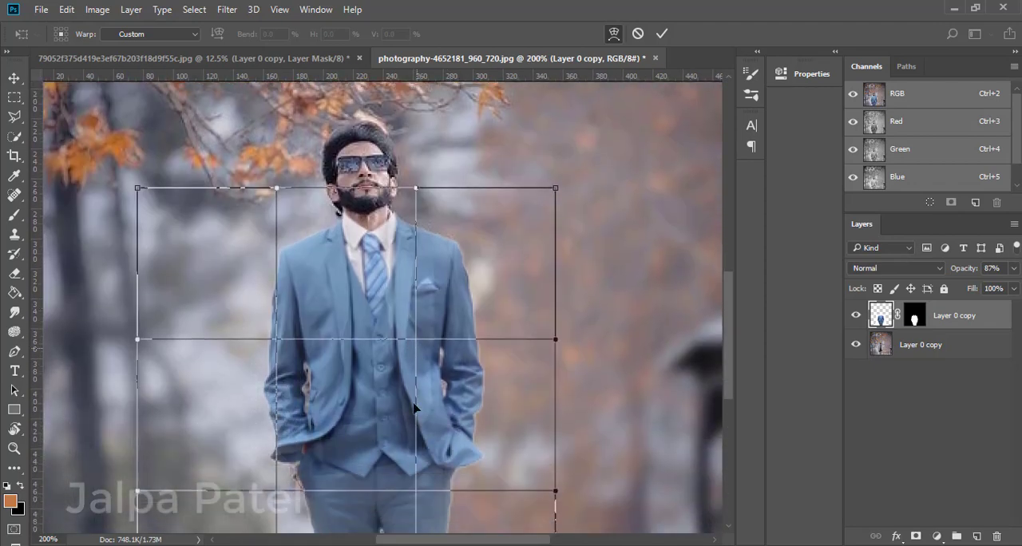
{"action": "scroll", "coordinate": [278, 210], "scroll_direction": "up", "scroll_amount": 2}
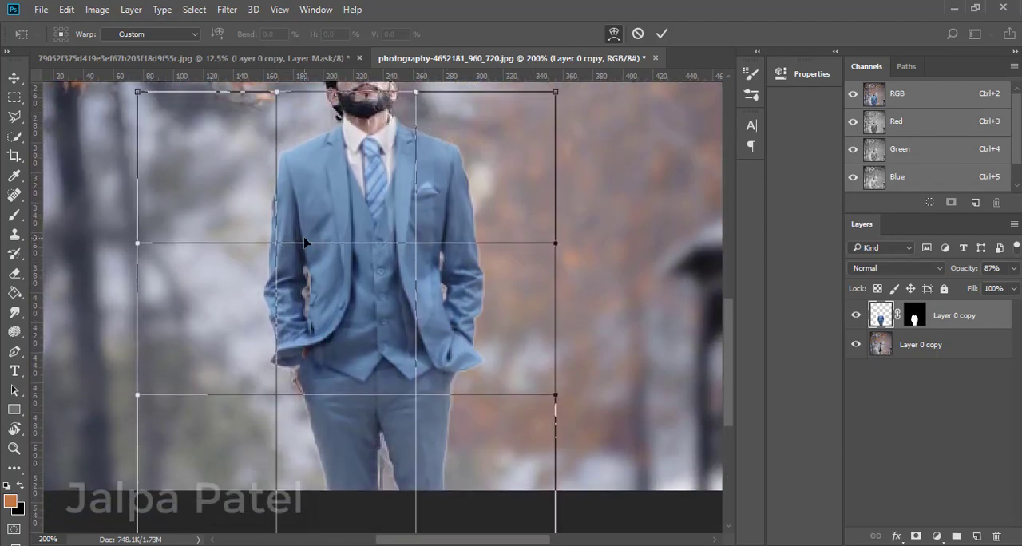
{"action": "scroll", "coordinate": [263, 320], "scroll_direction": "down", "scroll_amount": 3}
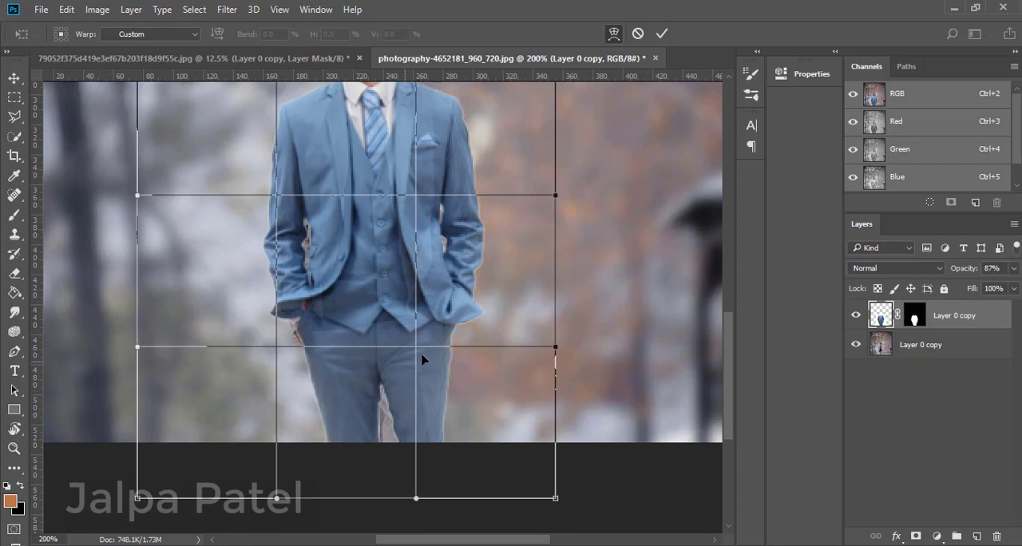
{"action": "key", "text": "Return"}
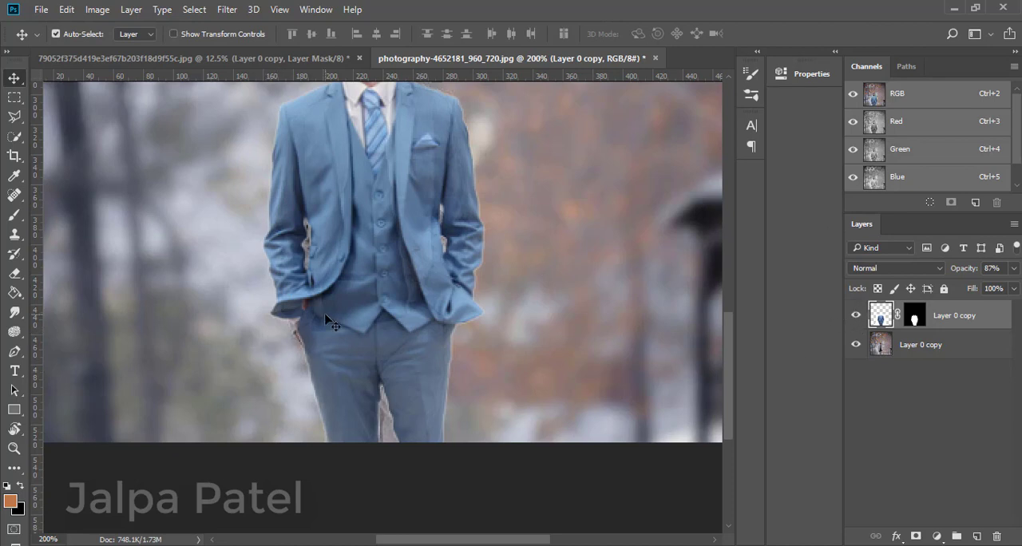
Toggle the suit layer's visibility to compare its outline with the man's original clothing.
{"action": "left_click", "coordinate": [855, 316]}
{"action": "left_click", "coordinate": [854, 316]}
{"action": "left_click", "coordinate": [854, 316]}
{"action": "left_click", "coordinate": [855, 318]}
{"action": "left_click", "coordinate": [855, 317]}
{"action": "scroll", "coordinate": [293, 322], "scroll_direction": "up", "scroll_amount": 3}
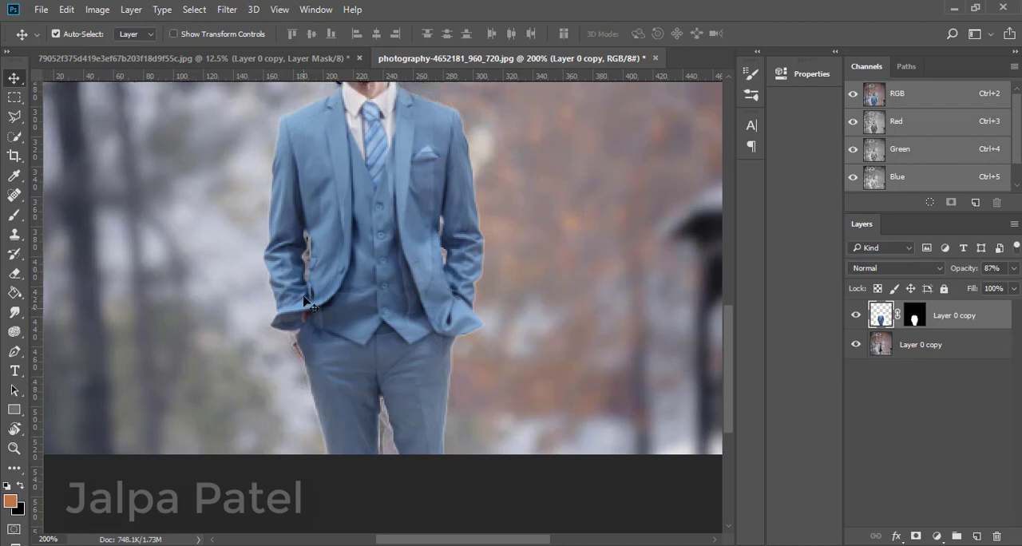
{"action": "left_click", "coordinate": [855, 318]}
{"action": "left_click", "coordinate": [855, 317]}
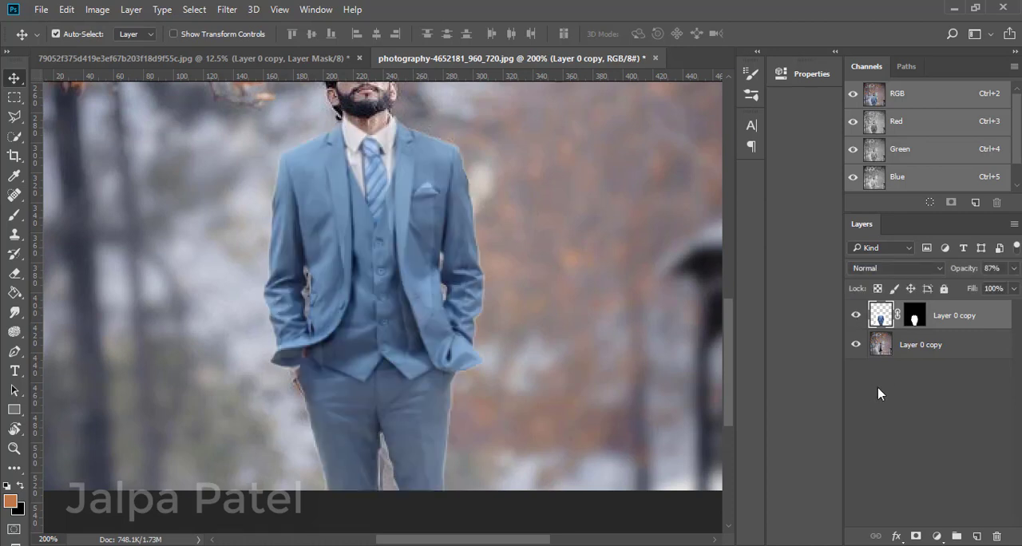
Warp the suit again, pulling the image-left side of the jacket hem outward and raising the shoulder slightly, and apply the warp.
{"action": "key", "text": "ctrl+t"}
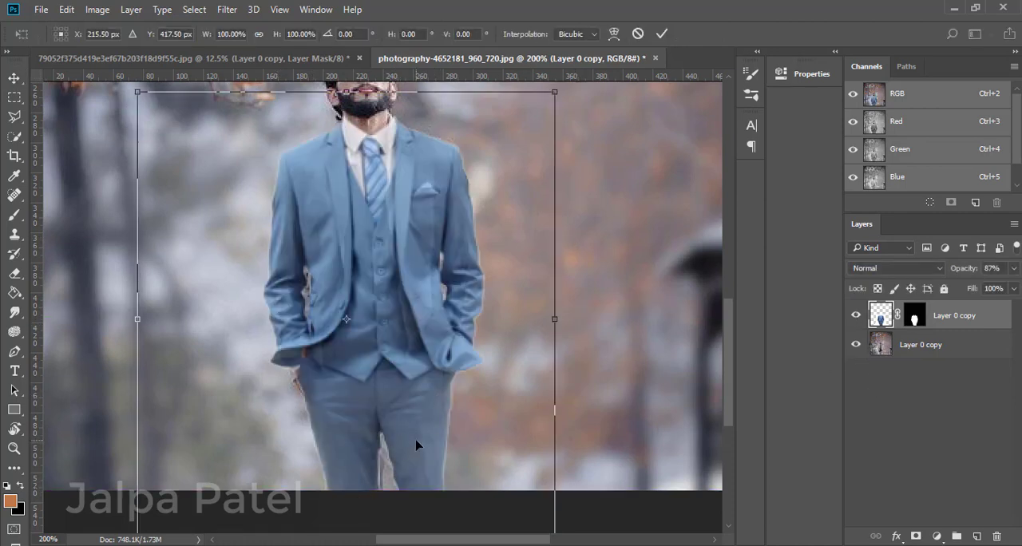
{"action": "right_click", "coordinate": [313, 384]}
{"action": "left_click", "coordinate": [336, 238]}
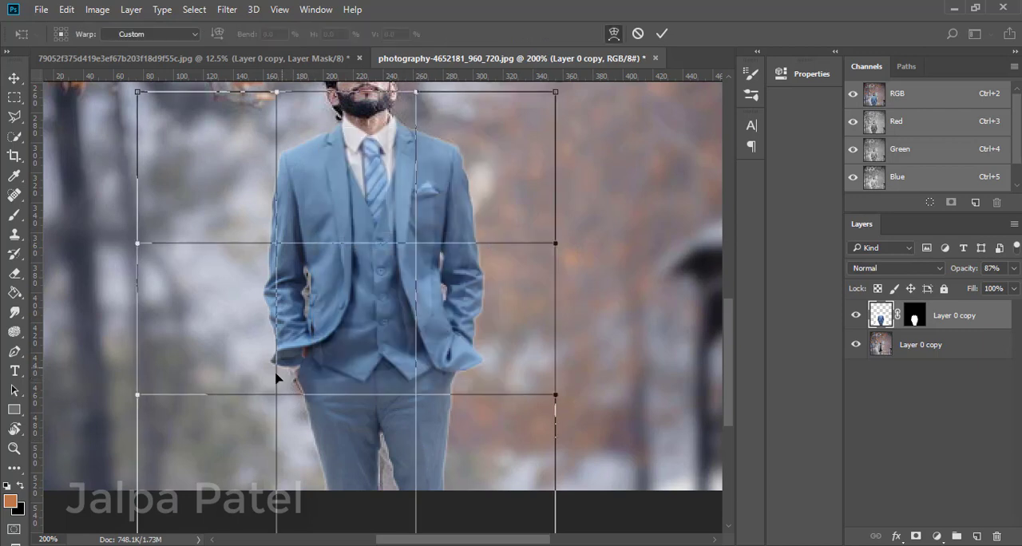
{"action": "left_click_drag", "start_coordinate": [274, 401], "coordinate": [269, 402]}
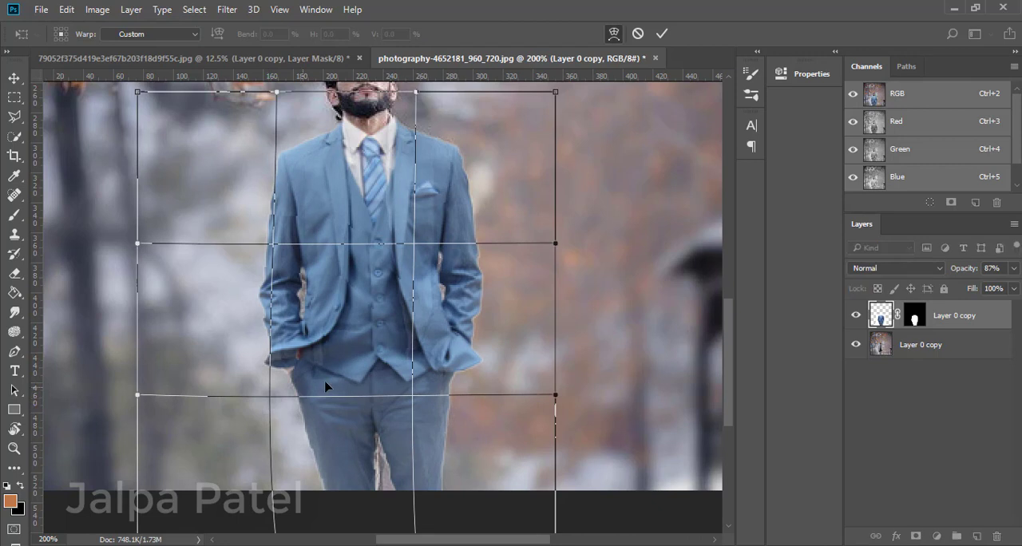
{"action": "scroll", "coordinate": [222, 423], "scroll_direction": "up", "scroll_amount": 3}
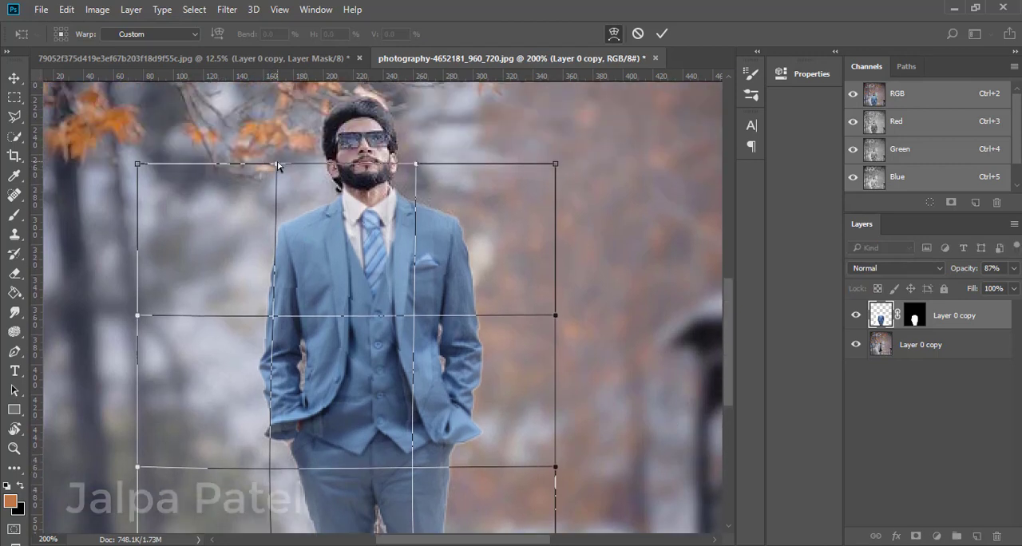
{"action": "left_click_drag", "start_coordinate": [277, 165], "coordinate": [277, 161]}
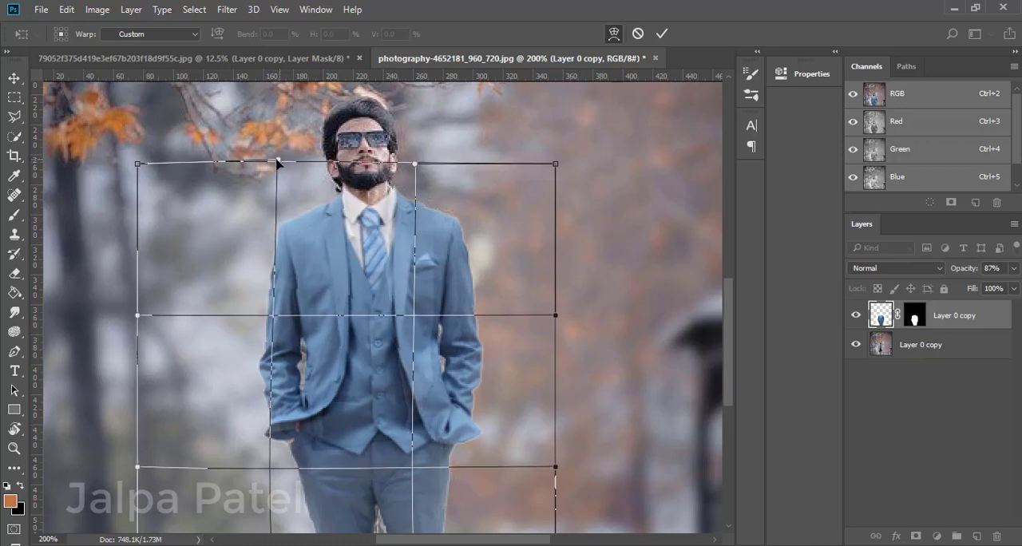
{"action": "key", "text": "ctrl+minus"}
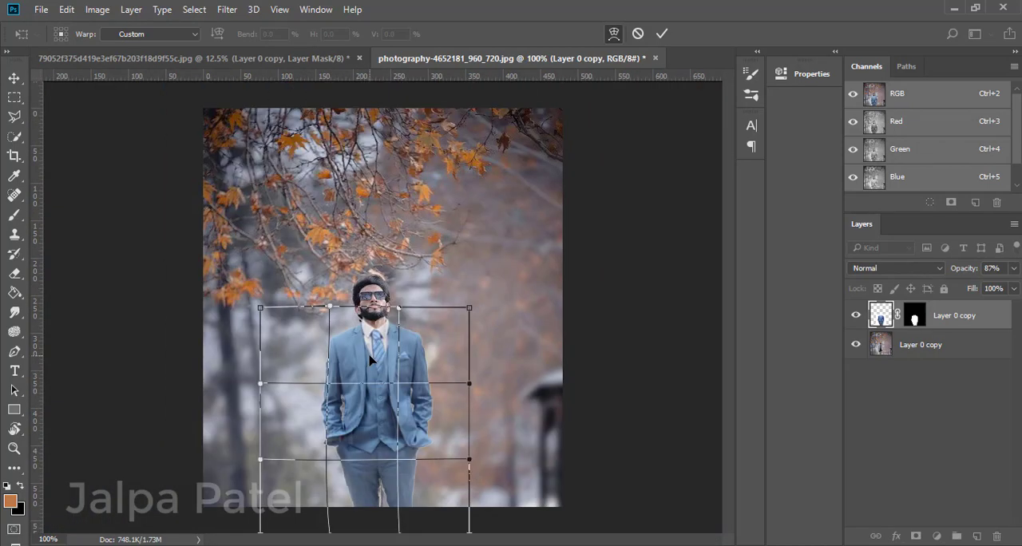
{"action": "key", "text": "Return"}
Set the suit layer's opacity to 100% and toggle its visibility to compare it with the original clothing.
{"action": "left_click", "coordinate": [1014, 269]}
{"action": "left_click_drag", "start_coordinate": [1003, 285], "coordinate": [1016, 286]}
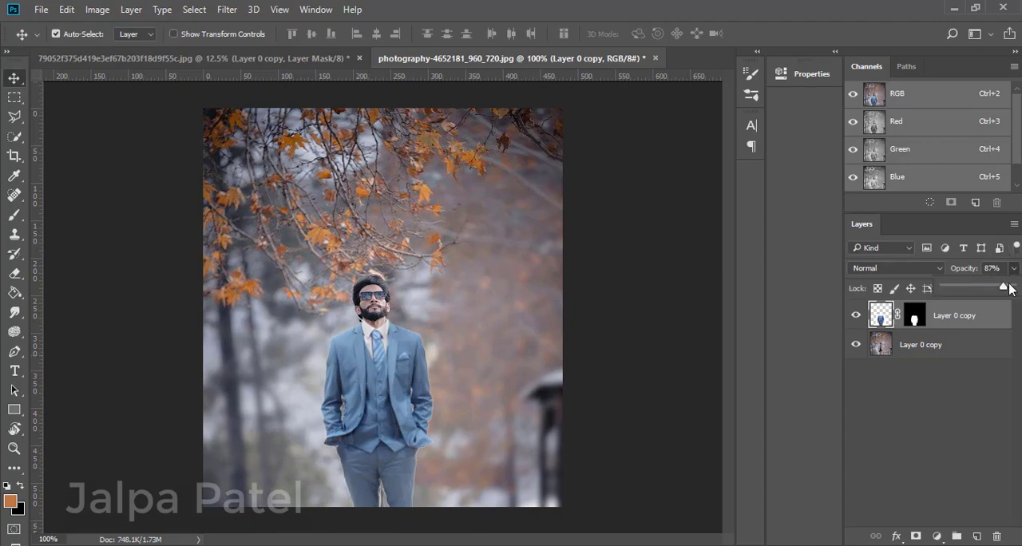
{"action": "left_click", "coordinate": [857, 319]}
{"action": "left_click", "coordinate": [858, 319]}
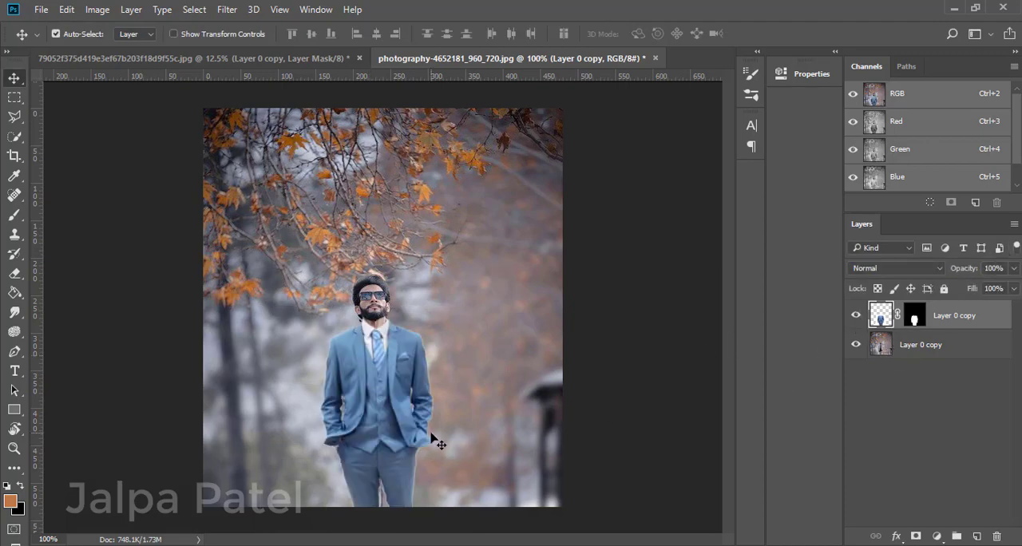
Add an empty layer above the suit and set up the Clone Stamp with a brush size of 8.
{"action": "key", "text": "ctrl+plus"}
{"action": "scroll", "coordinate": [368, 459], "scroll_direction": "down", "scroll_amount": 5}
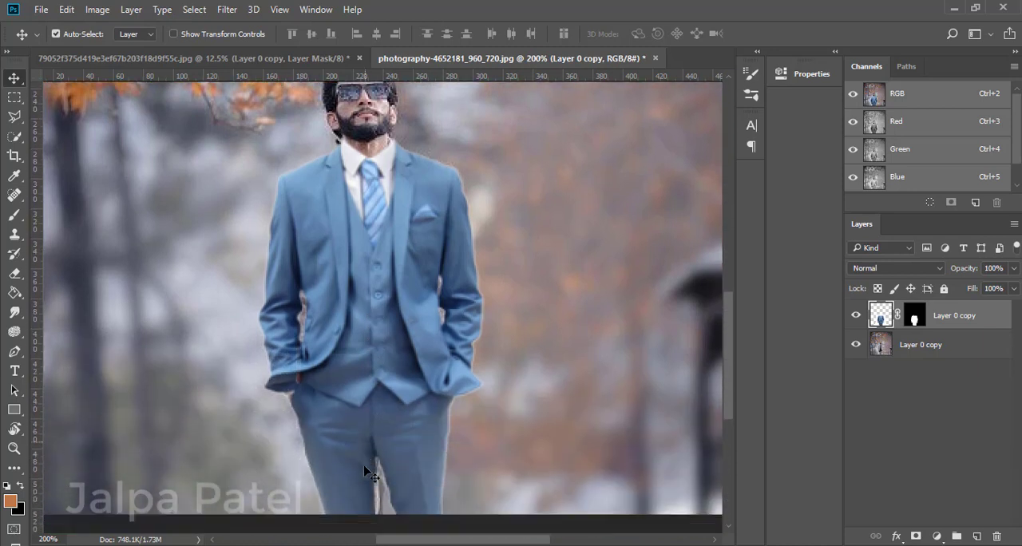
{"action": "left_click", "coordinate": [976, 536]}
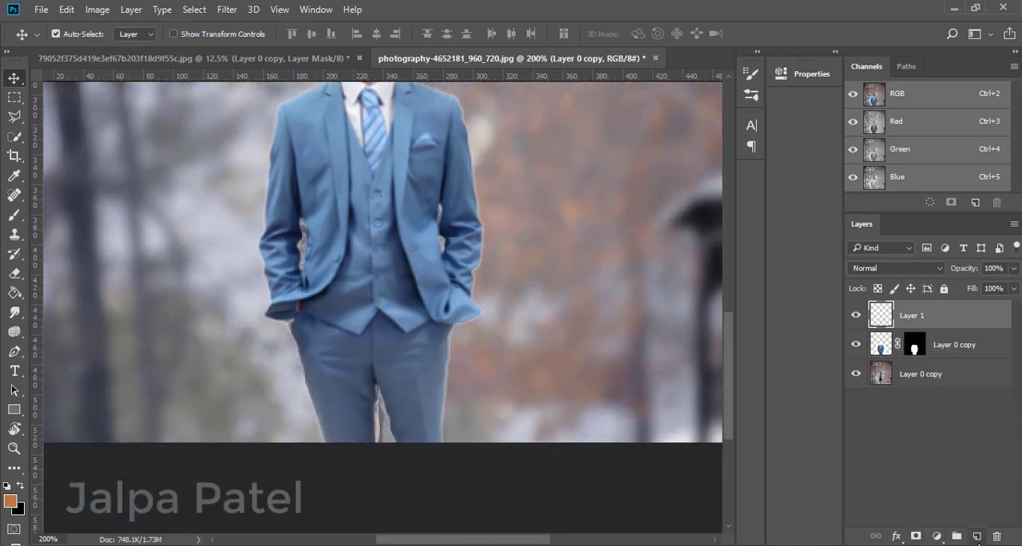
{"action": "left_click", "coordinate": [14, 234]}
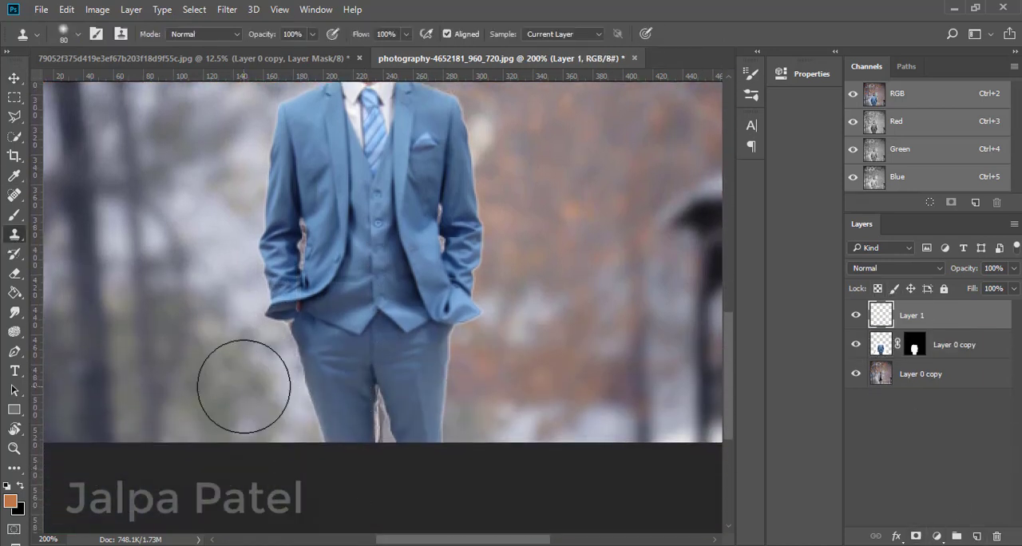
{"action": "right_click", "coordinate": [13, 235]}
{"action": "left_click", "coordinate": [63, 234]}
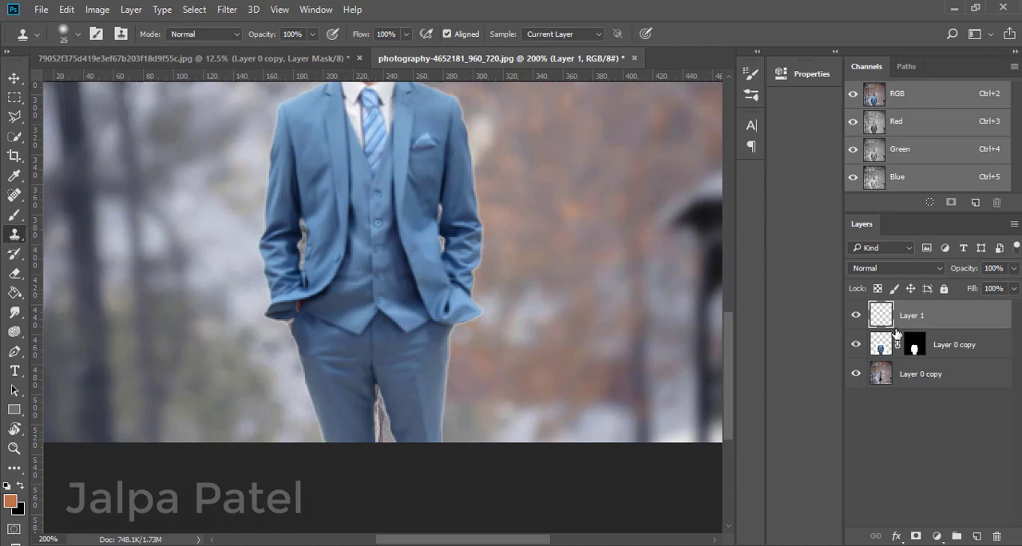
{"action": "key", "text": "bracketleft"}
{"action": "key", "text": "bracketleft"}
{"action": "key", "text": "bracketleft"}
{"action": "key", "text": "bracketleft"}
{"action": "left_click", "coordinate": [457, 382], "text": "alt"}
{"action": "key", "text": "ctrl+plus"}
{"action": "scroll", "coordinate": [381, 440], "scroll_direction": "down", "scroll_amount": 2}
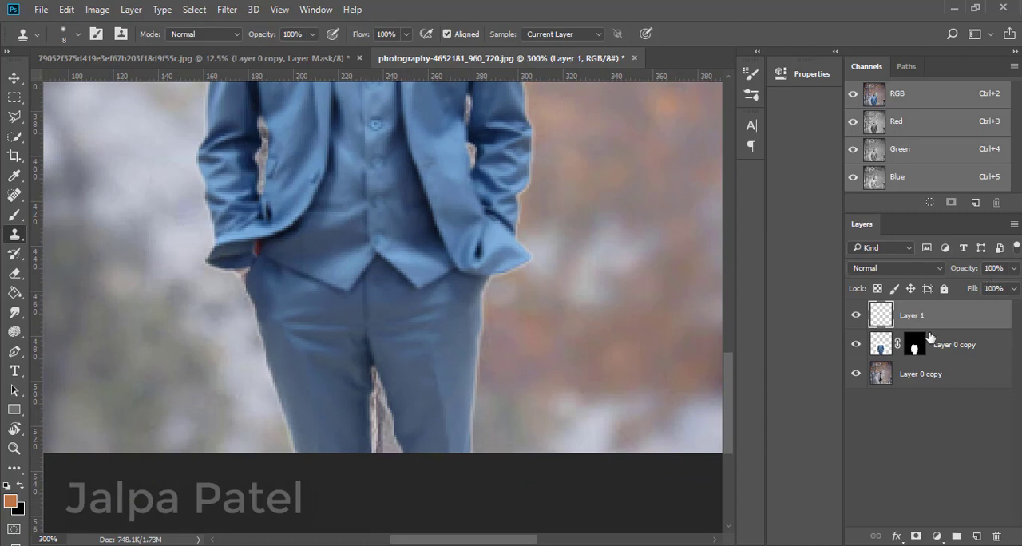
Lower the suit layer's opacity to 63% to check the original trousers underneath.
{"action": "left_click", "coordinate": [929, 338]}
{"action": "left_click", "coordinate": [1014, 268]}
{"action": "left_click_drag", "start_coordinate": [1011, 286], "coordinate": [987, 287]}
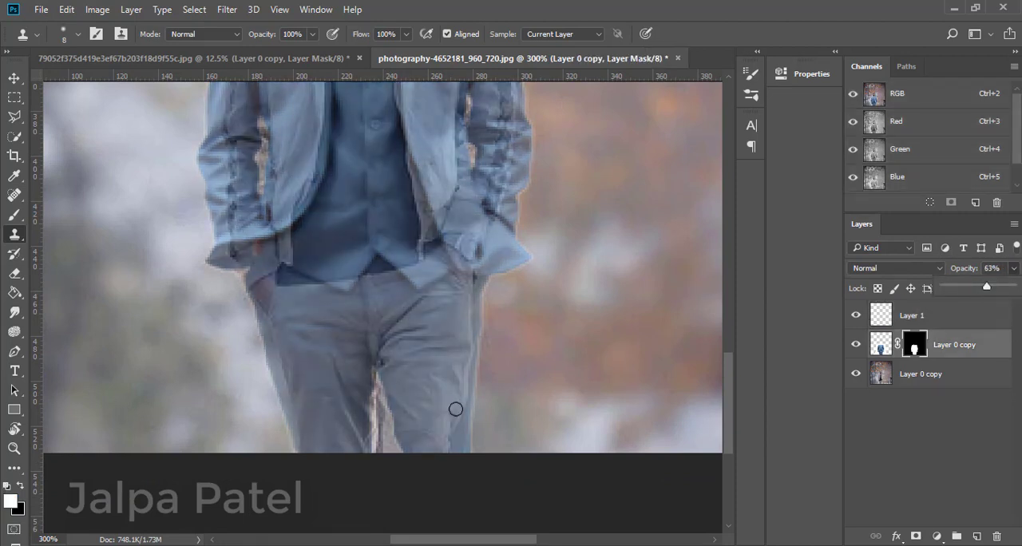
Delete the empty Layer 1 and duplicate the photo layer beneath the suit.
{"action": "left_click", "coordinate": [871, 318]}
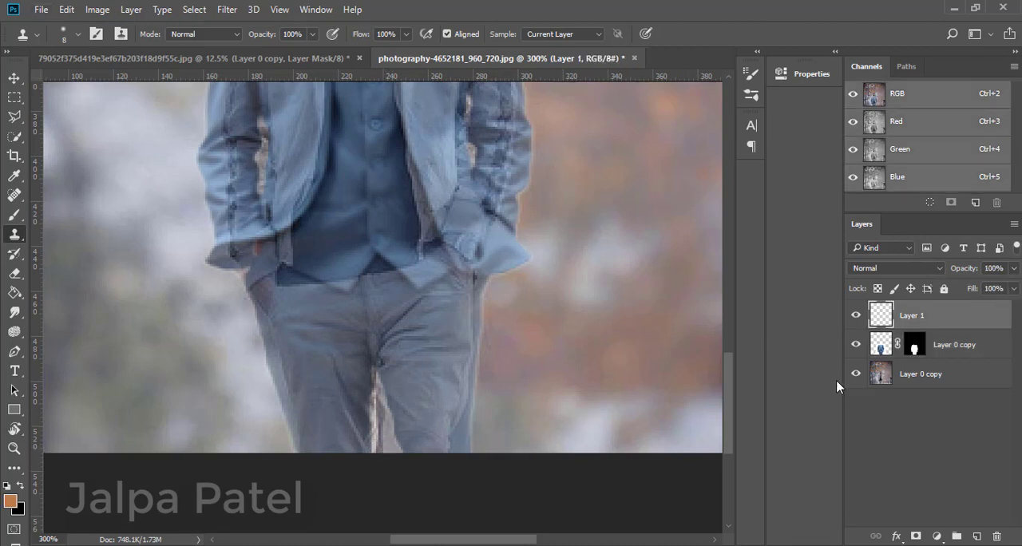
{"action": "key", "text": "Delete"}
{"action": "left_click", "coordinate": [876, 352]}
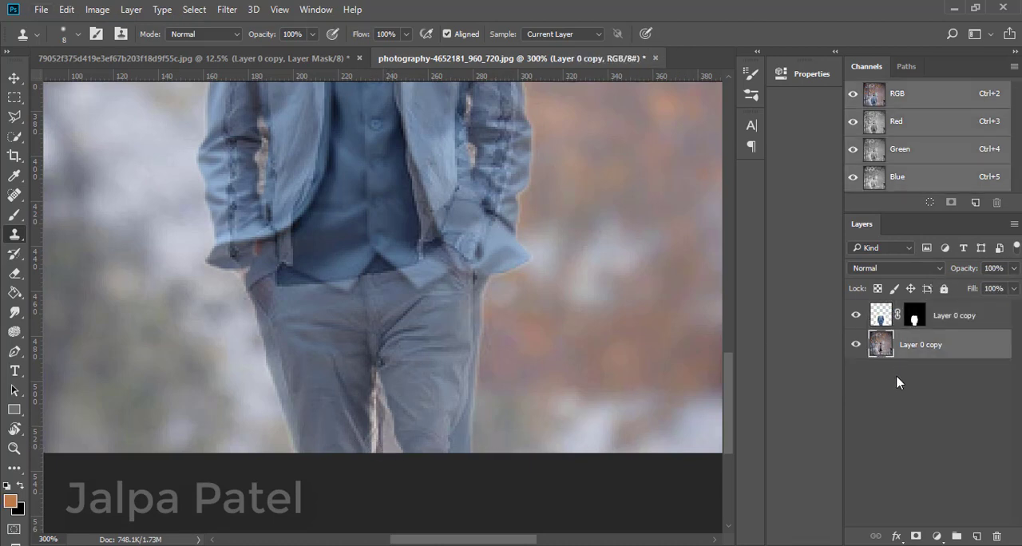
{"action": "left_click_drag", "start_coordinate": [927, 349], "coordinate": [977, 536]}
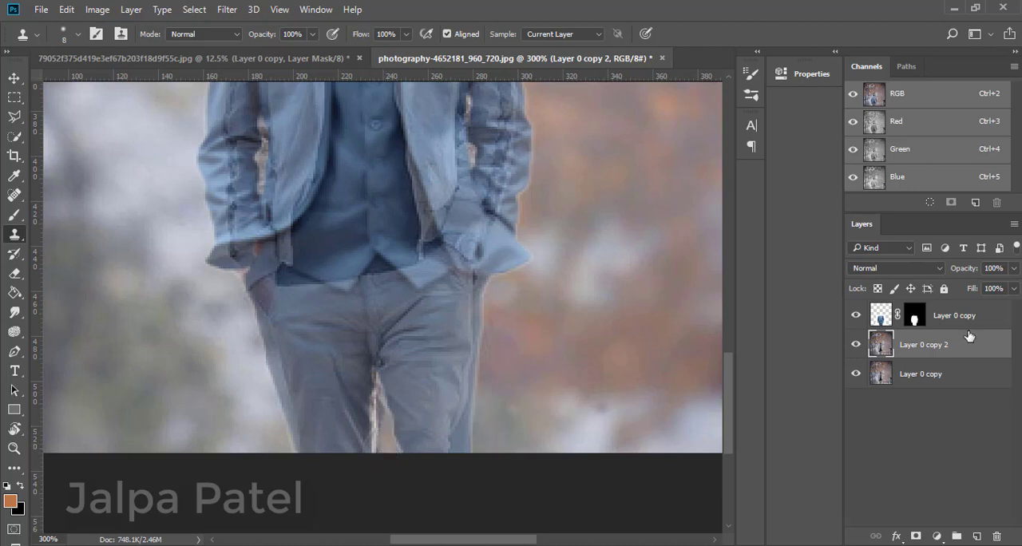
Restore the suit layer to 100% opacity and clone background over the original trousers between the legs on the duplicated photo layer, brush size 6.
{"action": "left_click", "coordinate": [882, 318]}
{"action": "left_click_drag", "start_coordinate": [1014, 269], "coordinate": [594, 392]}
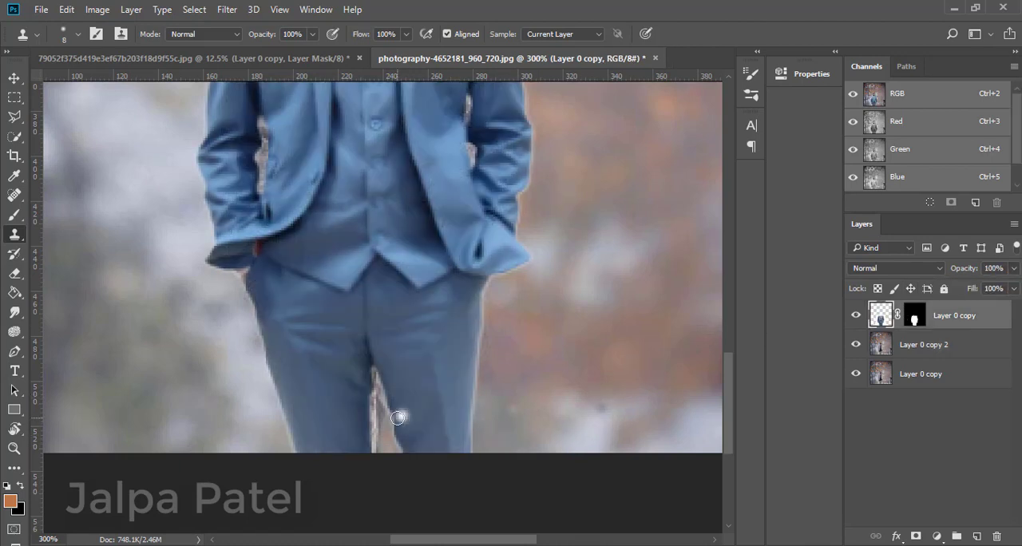
{"action": "key", "text": "bracketleft"}
{"action": "key", "text": "bracketleft"}
{"action": "left_click", "coordinate": [496, 418], "text": "alt"}
{"action": "mouse_move", "coordinate": [383, 420]}
{"action": "left_mouse_down"}
{"action": "mouse_move", "coordinate": [380, 406]}
{"action": "mouse_move", "coordinate": [386, 448]}
{"action": "mouse_move", "coordinate": [379, 402]}
{"action": "left_mouse_up"}
{"action": "left_click", "coordinate": [876, 346]}
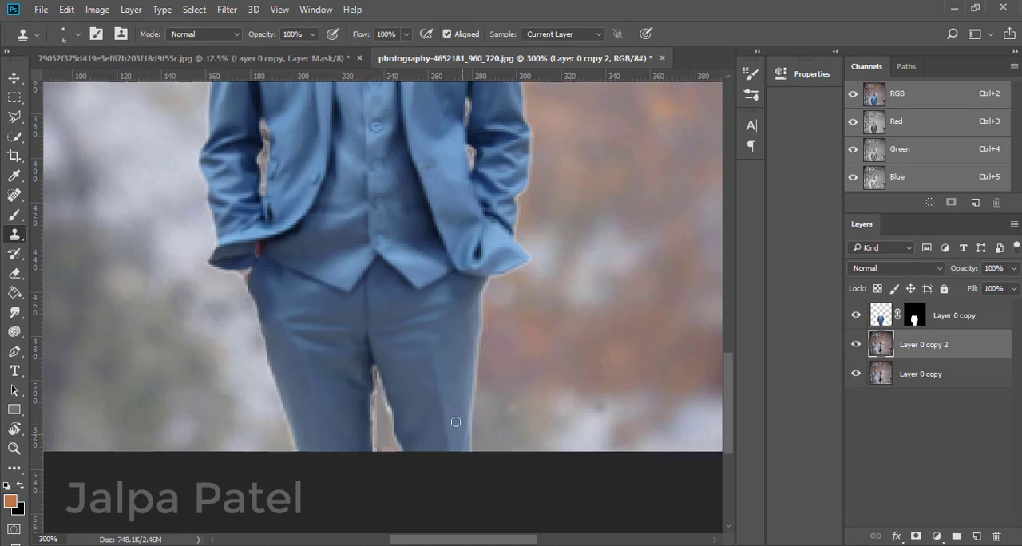
Toggle the duplicated photo layer's visibility to compare the cloned area between the legs with the original.
{"action": "key", "text": "ctrl+0"}
{"action": "left_click", "coordinate": [855, 346]}
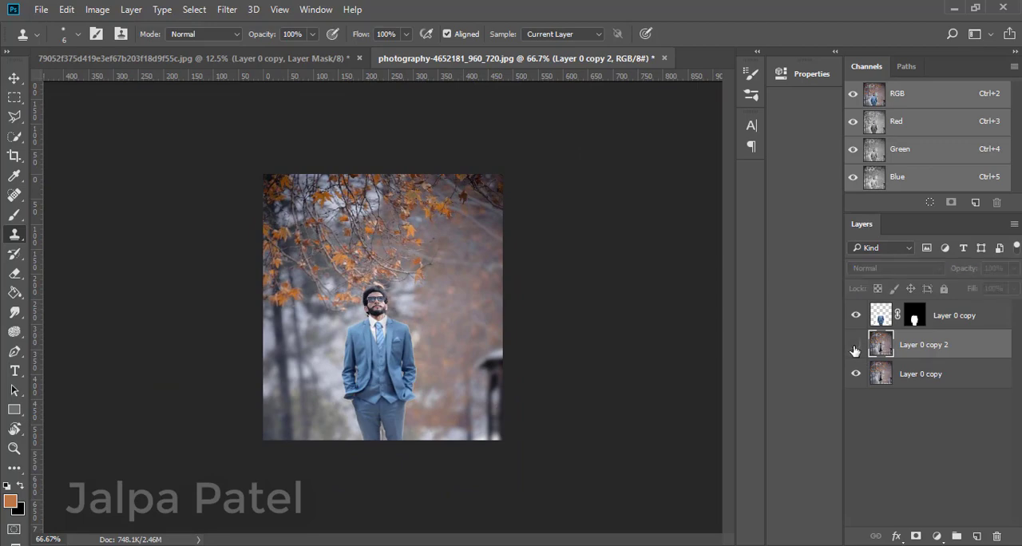
{"action": "key", "text": "ctrl+plus"}
{"action": "key", "text": "ctrl+plus"}
{"action": "left_click_drag", "start_coordinate": [728, 354], "coordinate": [731, 456]}
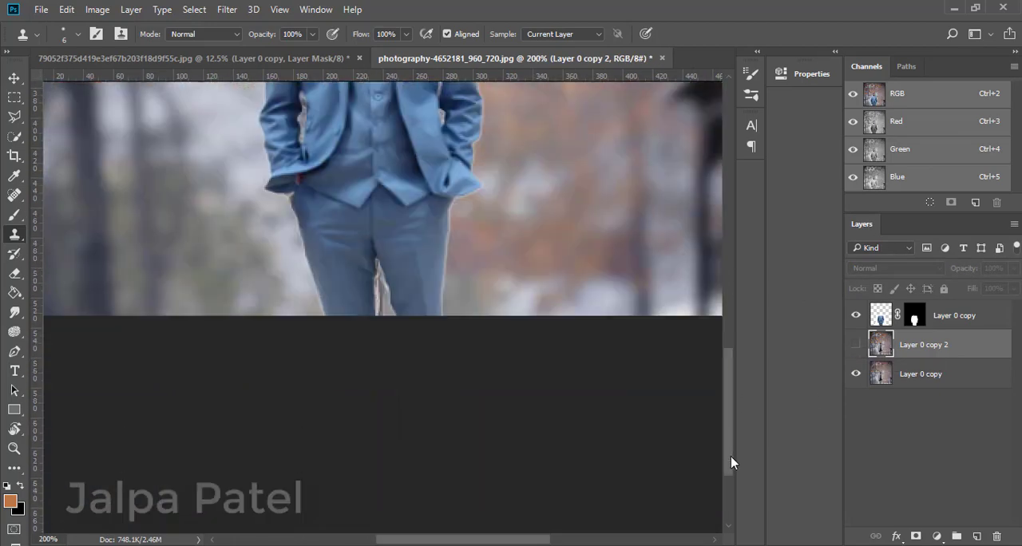
{"action": "left_click", "coordinate": [854, 346]}
{"action": "left_click", "coordinate": [853, 346]}
{"action": "left_click", "coordinate": [852, 346]}
{"action": "left_click", "coordinate": [852, 346]}
{"action": "left_click", "coordinate": [853, 346]}
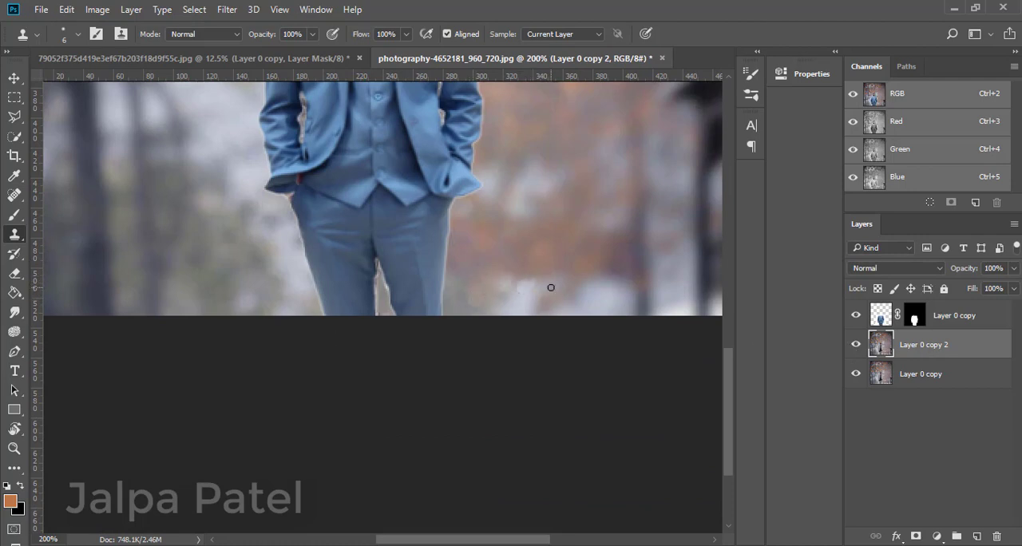
Clone background over the old jacket showing in the gaps between the sleeves and the suit, reducing the brush size to 3.
{"action": "key", "text": "ctrl+0"}
{"action": "key", "text": "ctrl+plus"}
{"action": "key", "text": "ctrl+plus"}
{"action": "key", "text": "ctrl+plus"}
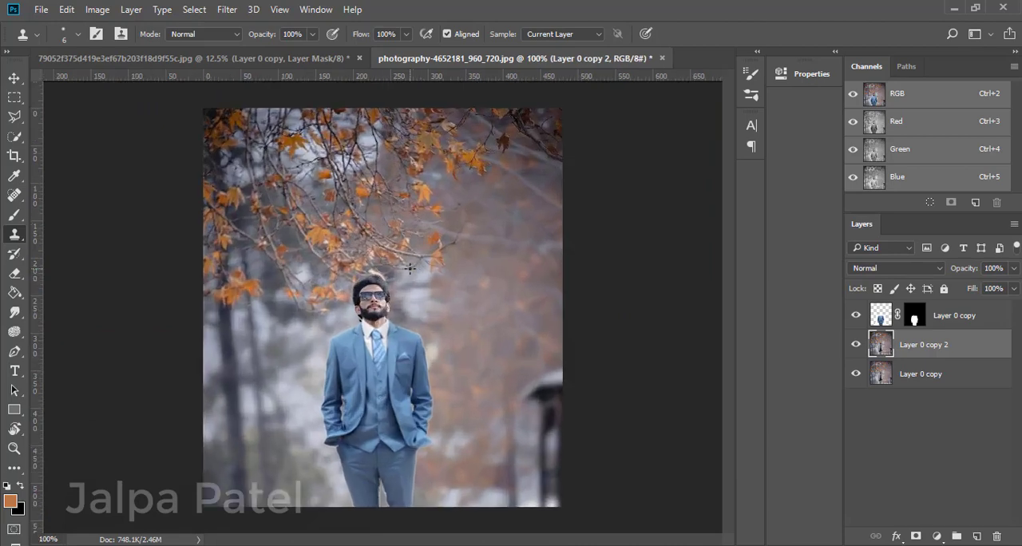
{"action": "scroll", "coordinate": [404, 269], "scroll_direction": "down", "scroll_amount": 5}
{"action": "scroll", "coordinate": [302, 383], "scroll_direction": "down", "scroll_amount": 1}
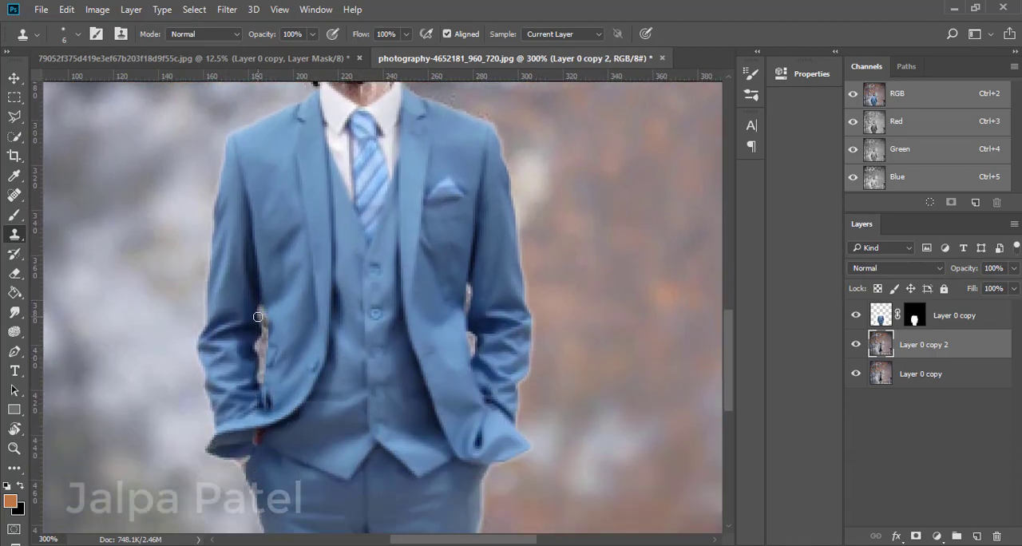
{"action": "key", "text": "ctrl+plus"}
{"action": "key", "text": "bracketleft"}
{"action": "key", "text": "bracketleft"}
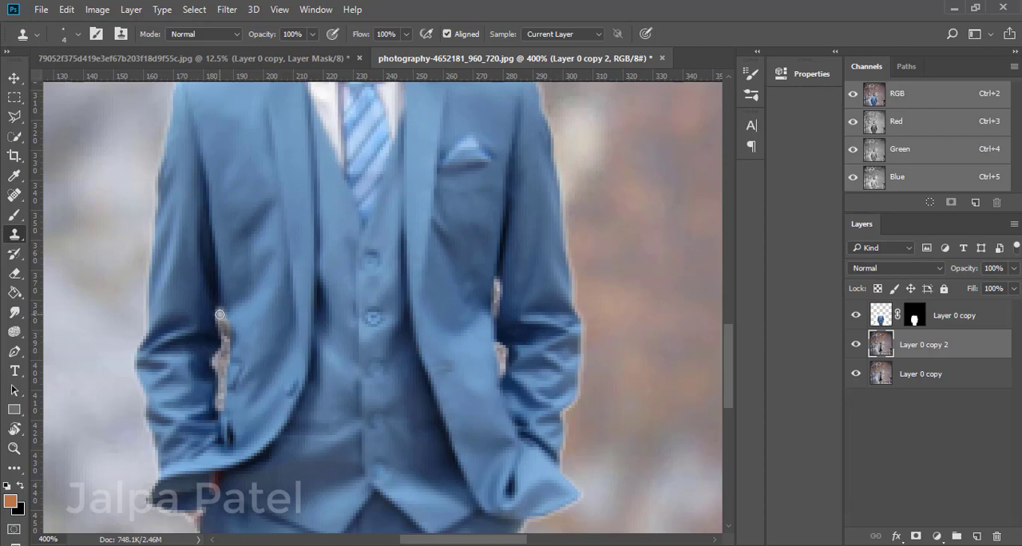
{"action": "mouse_move", "coordinate": [226, 333]}
{"action": "left_mouse_down"}
{"action": "mouse_move", "coordinate": [223, 395]}
{"action": "mouse_move", "coordinate": [223, 376]}
{"action": "left_mouse_up"}
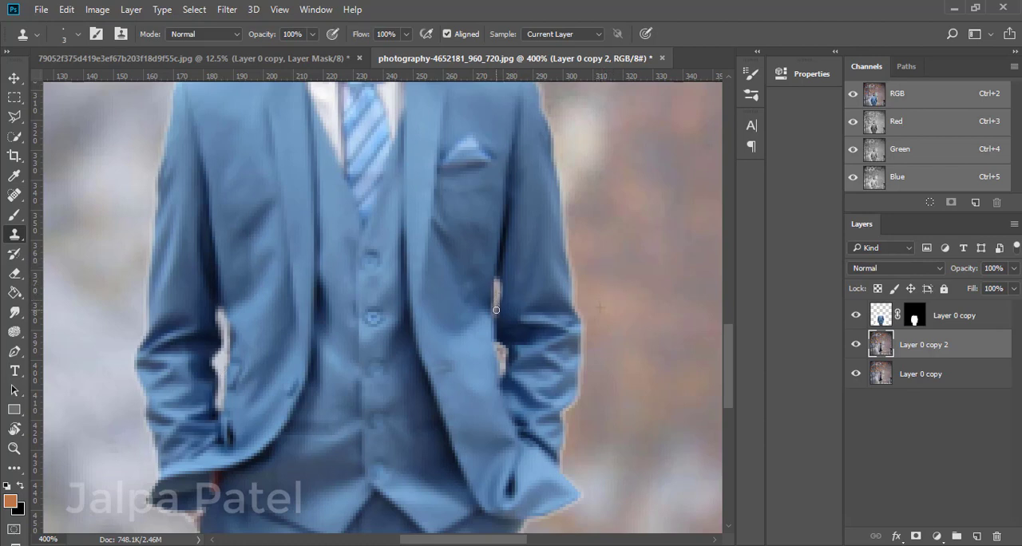
Toggle the suit layer's visibility to compare the full image with and without the suit.
{"action": "key", "text": "ctrl+minus"}
{"action": "key", "text": "ctrl+minus"}
{"action": "key", "text": "ctrl+minus"}
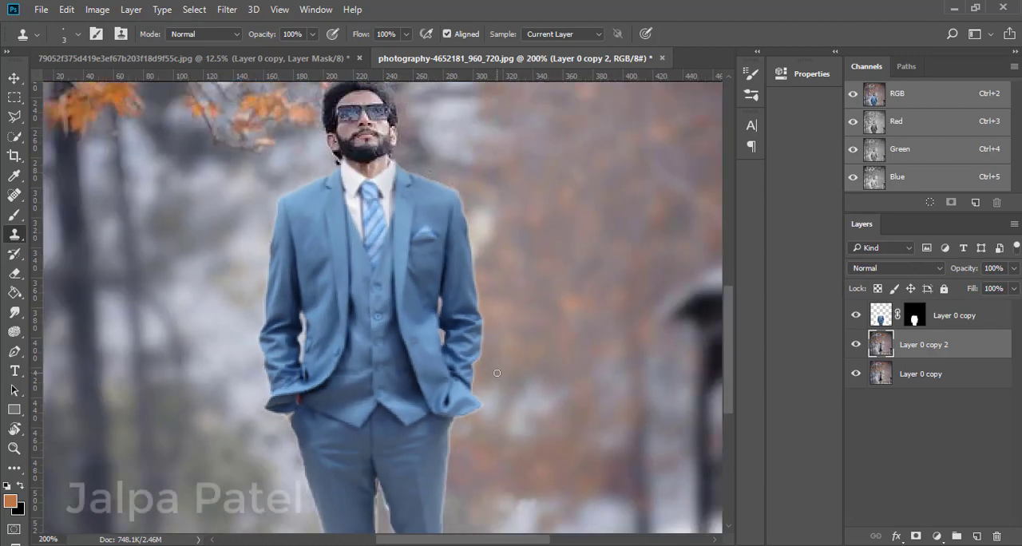
{"action": "left_click", "coordinate": [856, 315]}
{"action": "left_click", "coordinate": [855, 316]}
{"action": "left_click", "coordinate": [856, 316]}
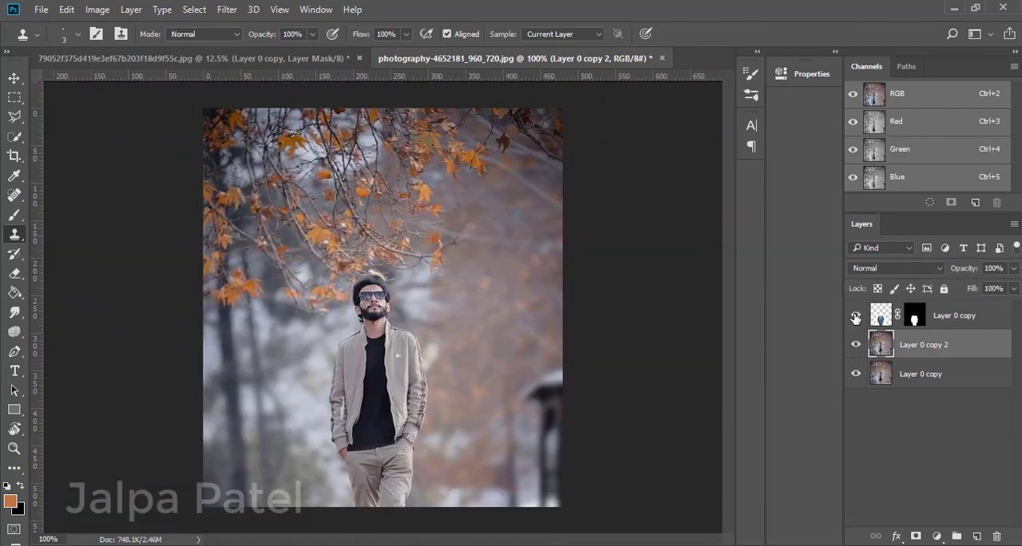
{"action": "left_click", "coordinate": [855, 316]}
{"action": "left_click", "coordinate": [855, 317]}
{"action": "left_click", "coordinate": [856, 316]}
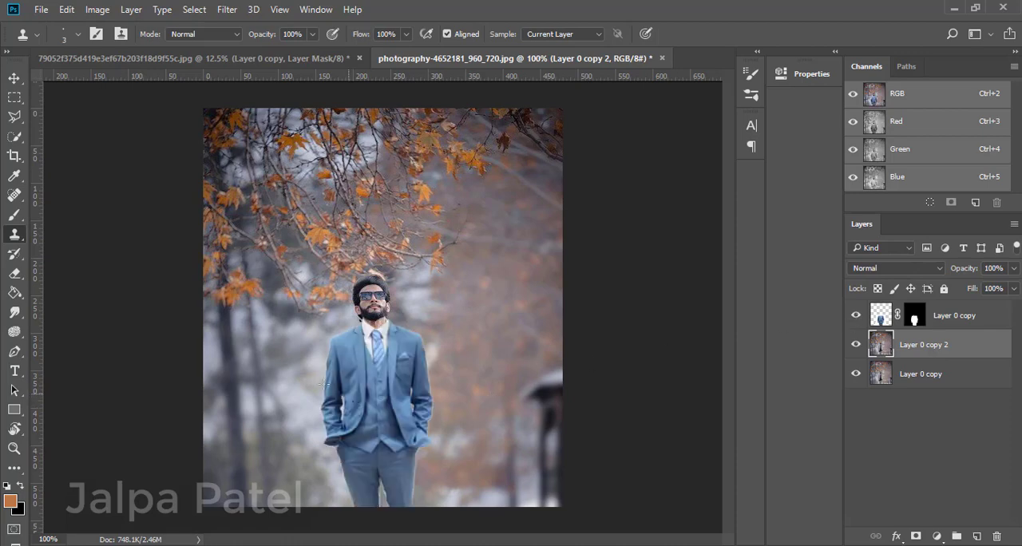
Select the suit layer with the Move tool and check it up close against the man's original outline.
{"action": "key", "text": "v"}
{"action": "left_click", "coordinate": [395, 390]}
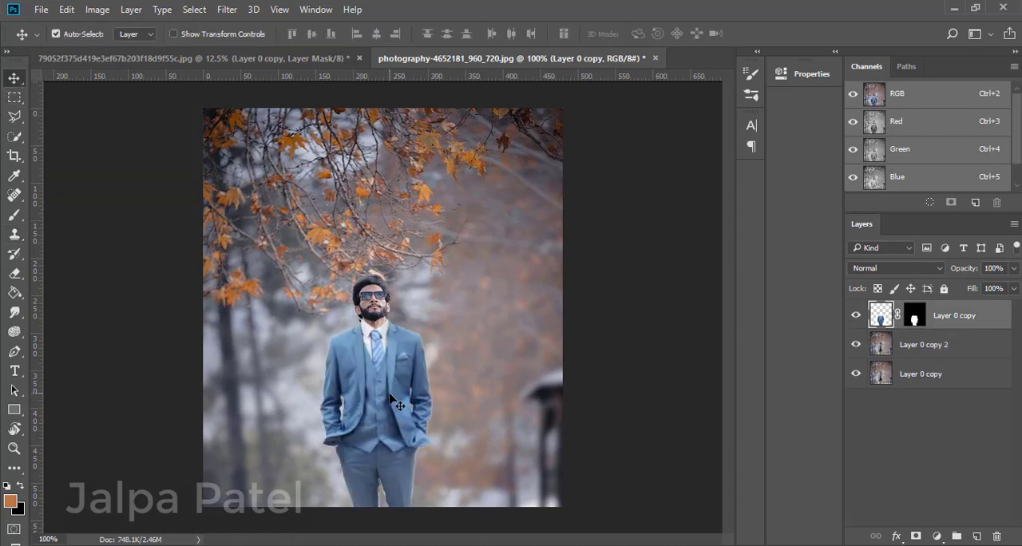
{"action": "key", "text": "ctrl+plus"}
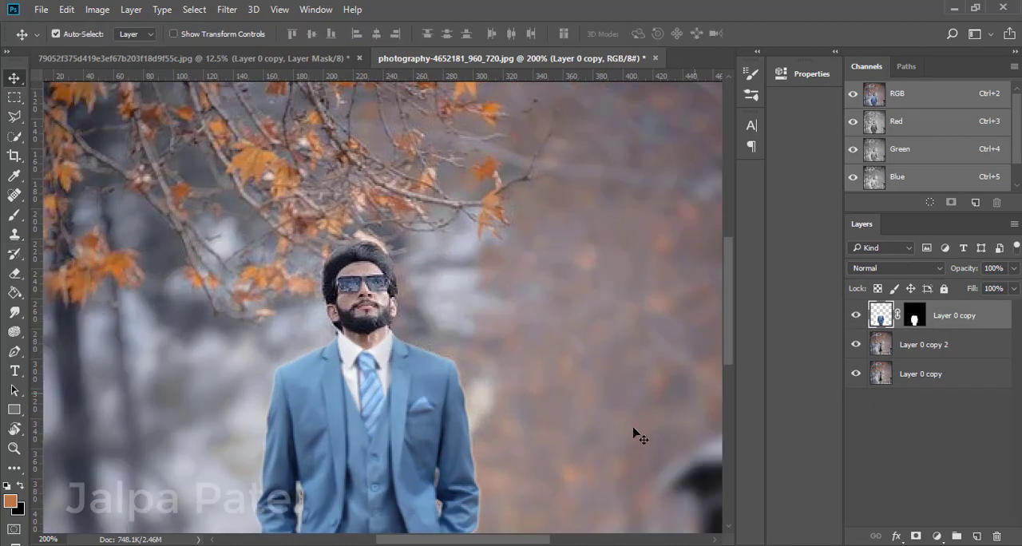
{"action": "scroll", "coordinate": [639, 434], "scroll_direction": "down", "scroll_amount": 5}
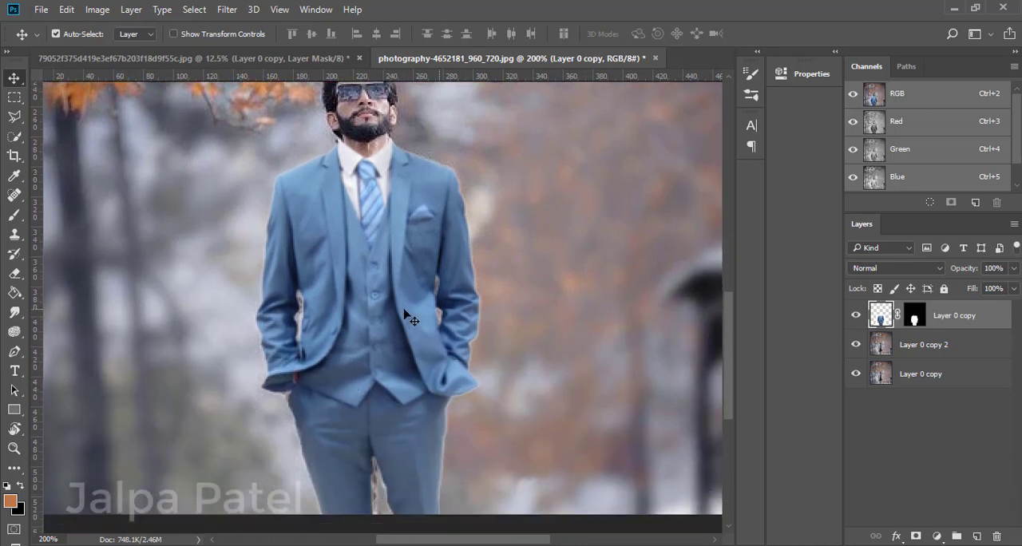
{"action": "left_click", "coordinate": [856, 316]}
{"action": "left_click", "coordinate": [856, 315]}
{"action": "left_click", "coordinate": [857, 316]}
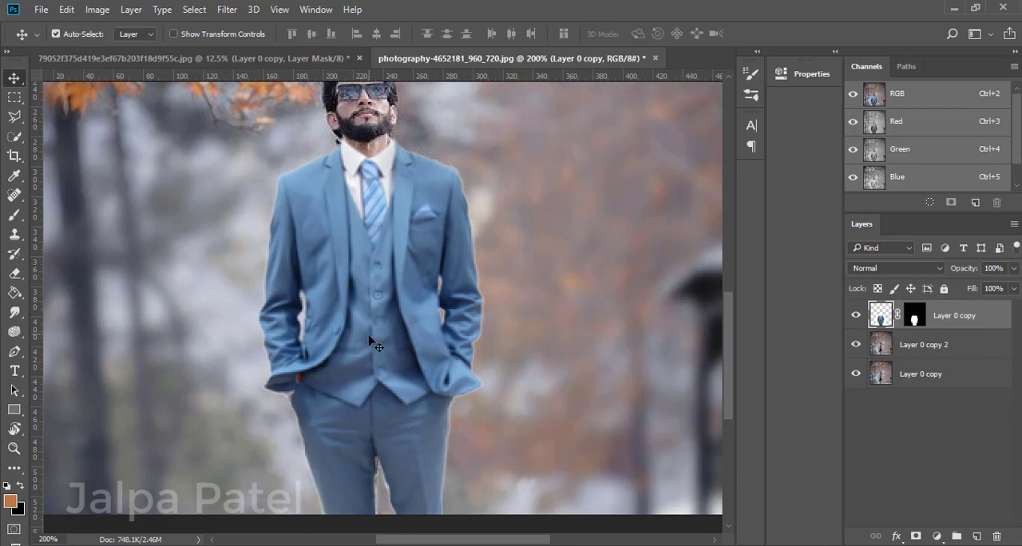
Warp the suit layer slightly by adjusting the mesh's upper corners and top-edge handles around the man's neck and shoulders.
{"action": "key", "text": "ctrl+t"}
{"action": "right_click", "coordinate": [400, 195]}
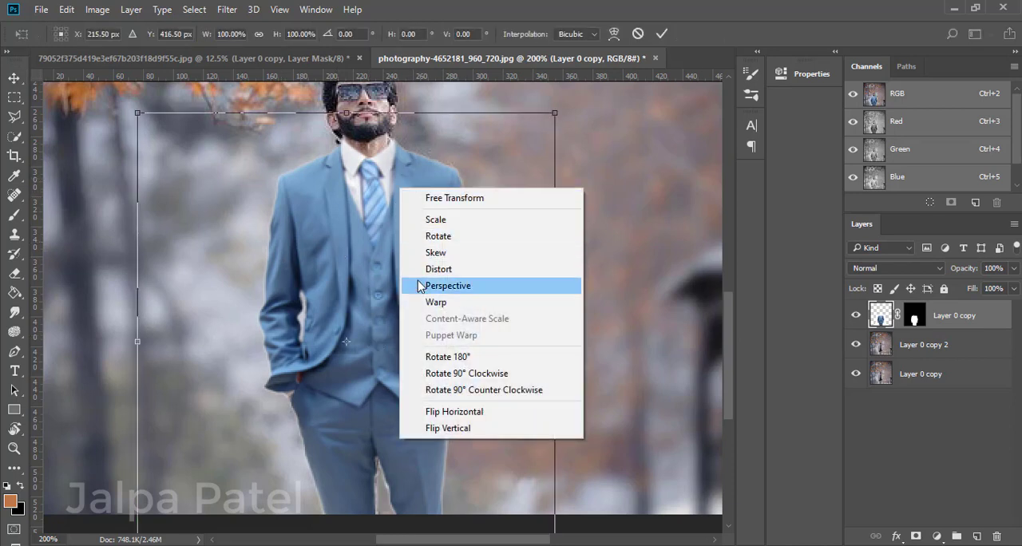
{"action": "left_click", "coordinate": [424, 306]}
{"action": "left_click_drag", "start_coordinate": [417, 114], "coordinate": [410, 113]}
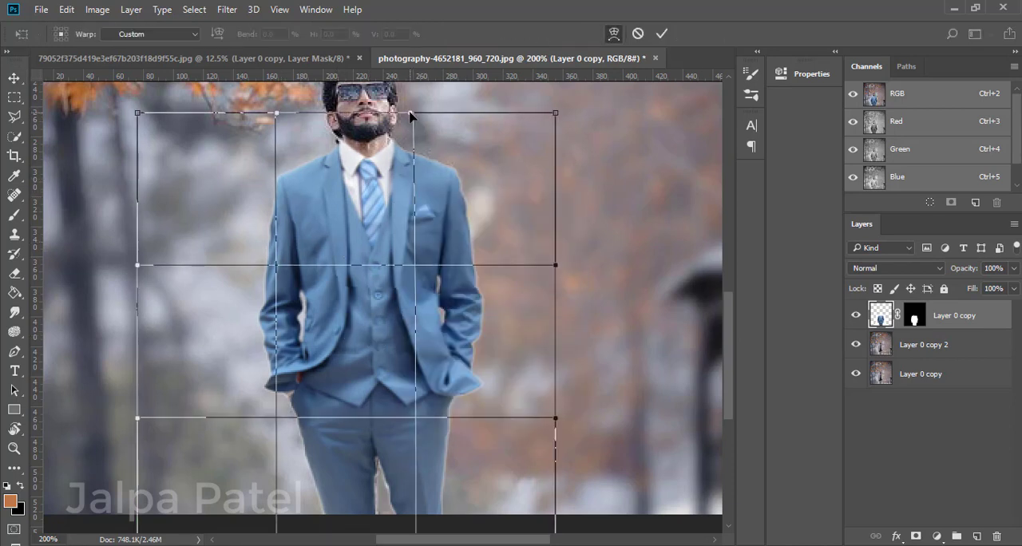
{"action": "left_click_drag", "start_coordinate": [276, 114], "coordinate": [275, 115]}
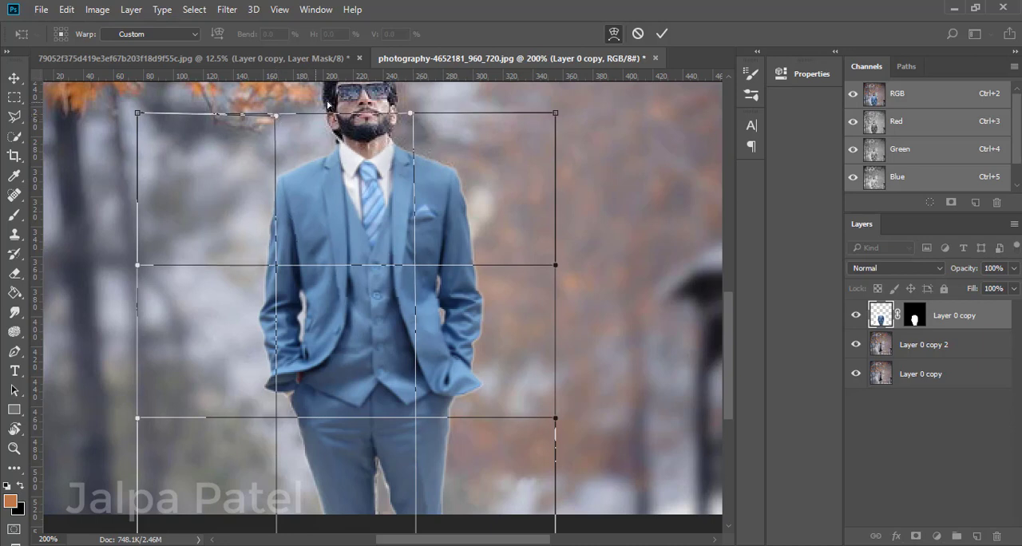
{"action": "left_click_drag", "start_coordinate": [410, 114], "coordinate": [410, 109]}
{"action": "left_click_drag", "start_coordinate": [552, 119], "coordinate": [551, 112]}
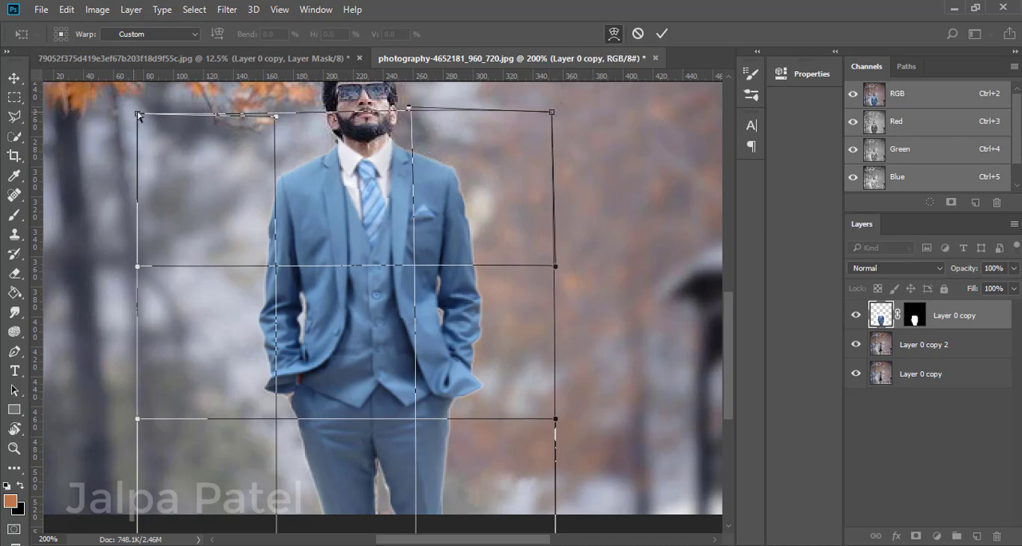
{"action": "left_click_drag", "start_coordinate": [137, 113], "coordinate": [142, 106]}
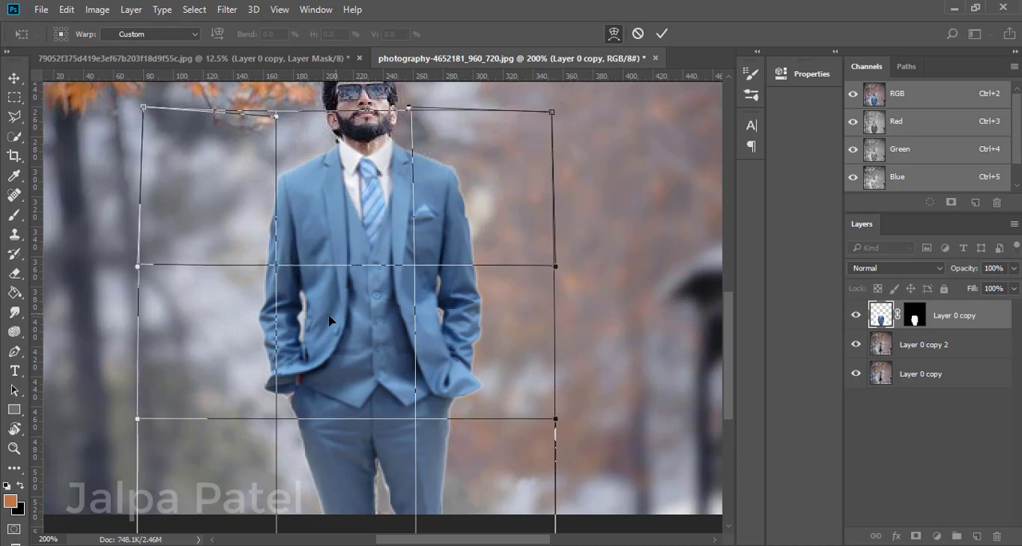
{"action": "key", "text": "Return"}
Erase the suit's layer mask along the shoulder edge, using default colours and an eraser size reduced to 6.
{"action": "key", "text": "ctrl+plus"}
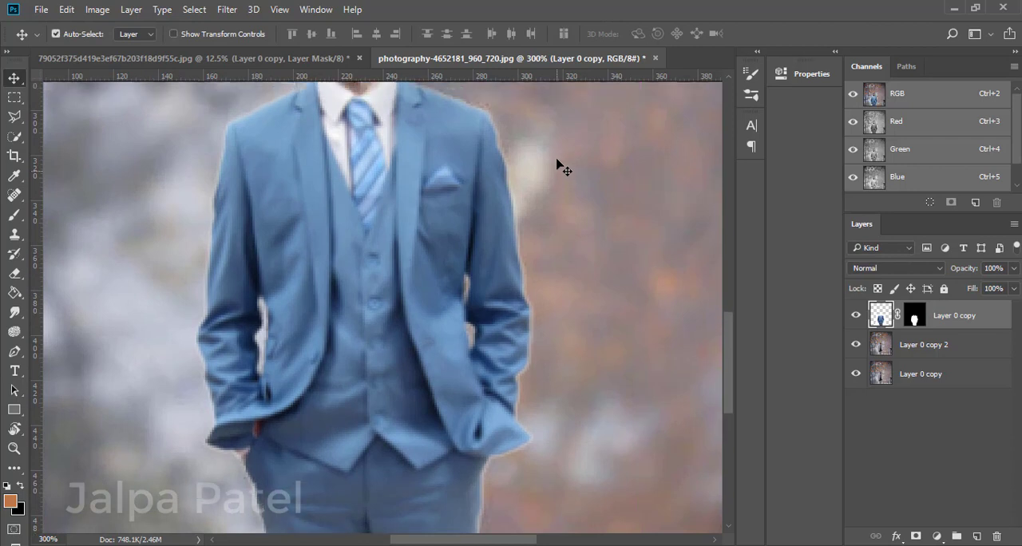
{"action": "scroll", "coordinate": [561, 168], "scroll_direction": "up", "scroll_amount": 3}
{"action": "left_click", "coordinate": [915, 316]}
{"action": "key", "text": "d"}
{"action": "key", "text": "e"}
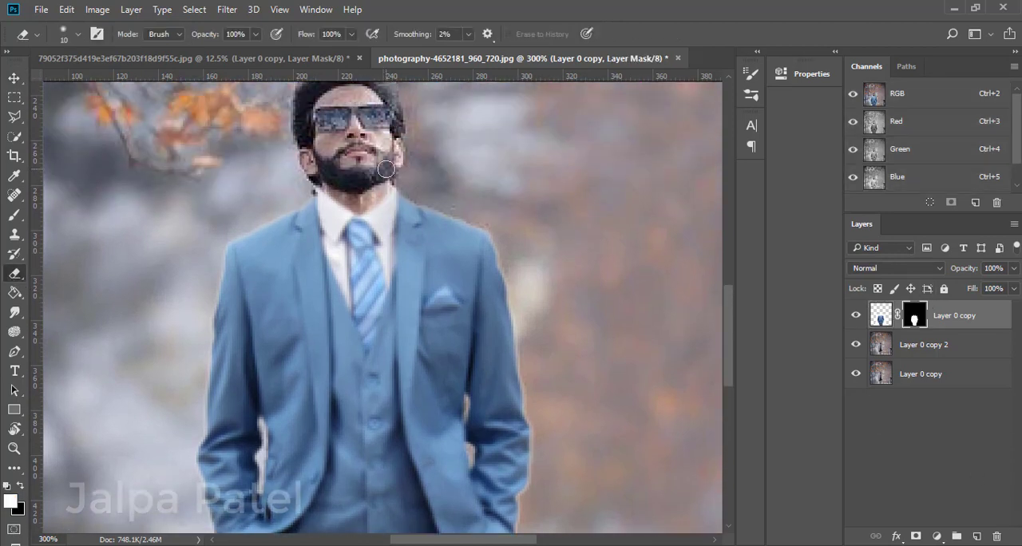
{"action": "key", "text": "bracketleft"}
{"action": "key", "text": "bracketleft"}
{"action": "key", "text": "bracketleft"}
{"action": "key", "text": "bracketleft"}
{"action": "key", "text": "ctrl+z"}
{"action": "left_click_drag", "start_coordinate": [278, 233], "coordinate": [271, 233]}
{"action": "key", "text": "ctrl+plus"}
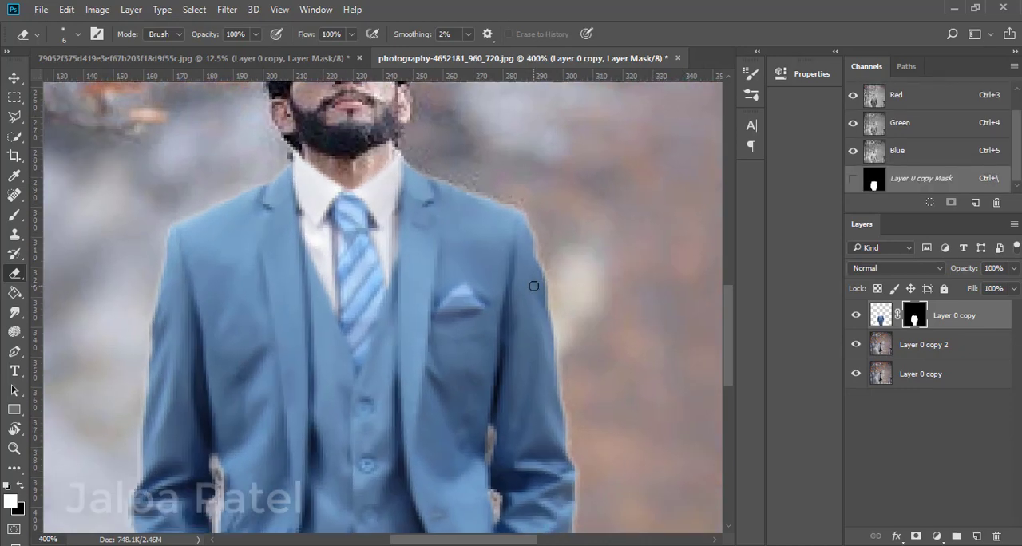
Clone background over the old trousers still showing between the legs on Layer 0 copy 2, using a size 4 Clone Stamp.
{"action": "key", "text": "ctrl+minus"}
{"action": "key", "text": "ctrl+plus"}
{"action": "key", "text": "ctrl+minus"}
{"action": "key", "text": "ctrl+minus"}
{"action": "key", "text": "ctrl+minus"}
{"action": "key", "text": "ctrl+minus"}
{"action": "key", "text": "ctrl+plus"}
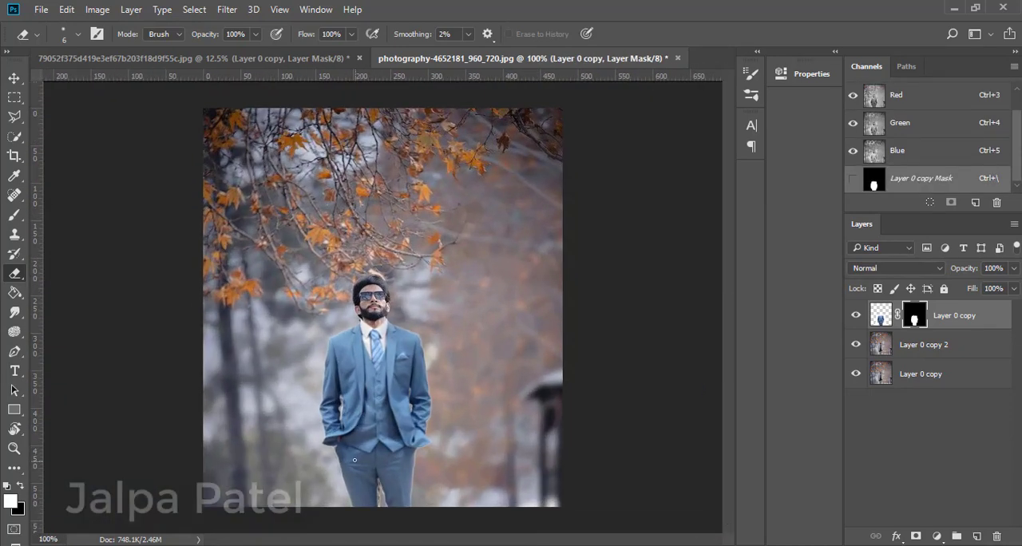
{"action": "key", "text": "ctrl+plus"}
{"action": "scroll", "coordinate": [503, 502], "scroll_direction": "down", "scroll_amount": 7}
{"action": "key", "text": "ctrl+plus"}
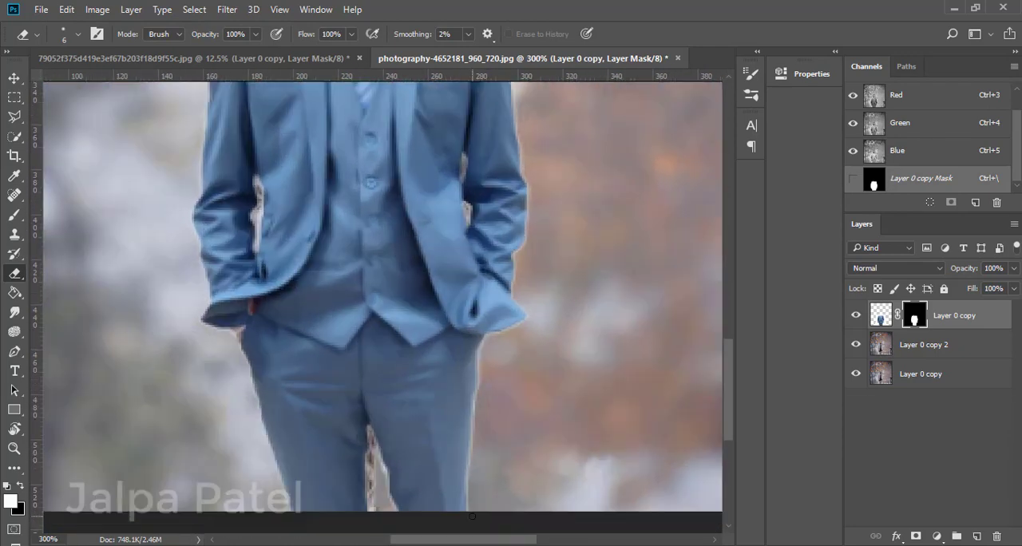
{"action": "scroll", "coordinate": [472, 516], "scroll_direction": "down", "scroll_amount": 2}
{"action": "left_click", "coordinate": [885, 341]}
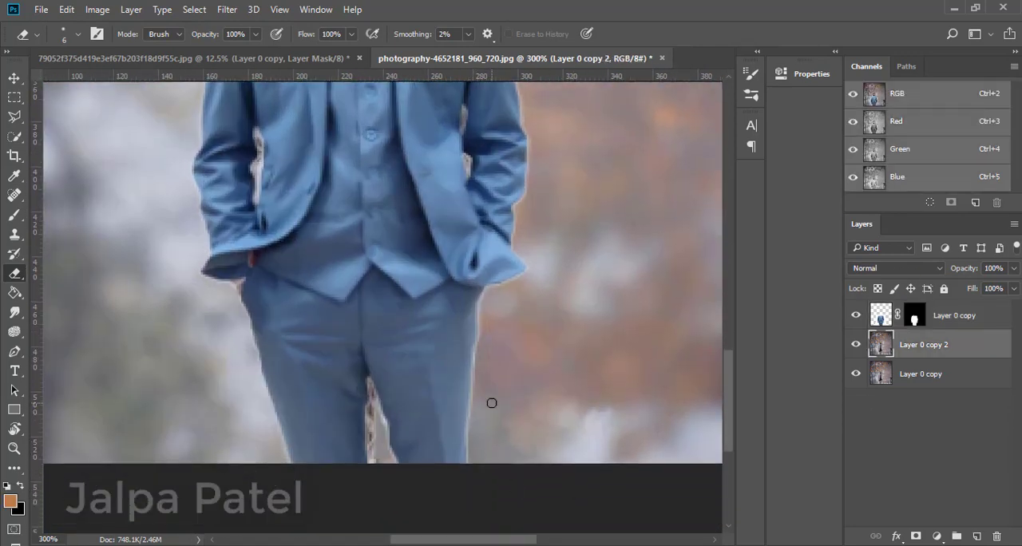
{"action": "left_click", "coordinate": [14, 238]}
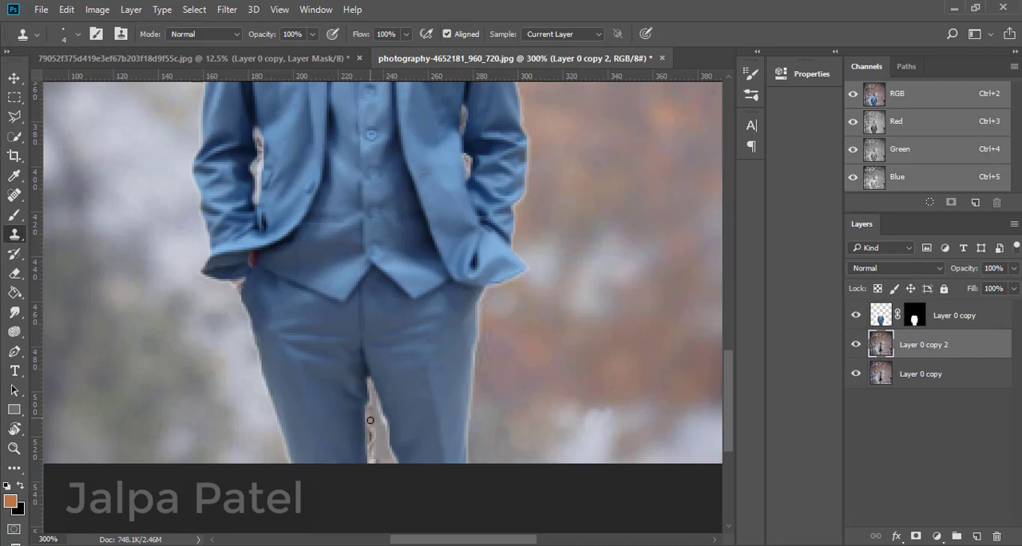
{"action": "left_click_drag", "start_coordinate": [371, 421], "coordinate": [370, 468]}
{"action": "left_click_drag", "start_coordinate": [372, 393], "coordinate": [386, 427]}
Touch up the gaps between the sleeves and the suit body by cloning background over the remaining jacket edges.
{"action": "scroll", "coordinate": [189, 202], "scroll_direction": "up", "scroll_amount": 3}
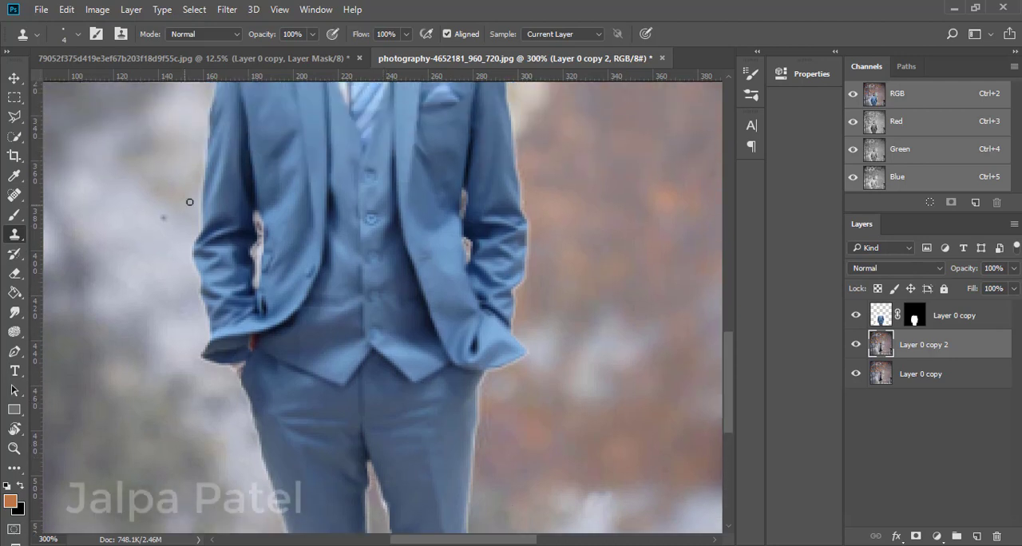
{"action": "left_click_drag", "start_coordinate": [258, 217], "coordinate": [256, 268]}
{"action": "key", "text": "ctrl+z"}
{"action": "left_click_drag", "start_coordinate": [465, 195], "coordinate": [463, 209]}
{"action": "left_click", "coordinate": [602, 214], "text": "alt"}
{"action": "key", "text": "ctrl+1"}
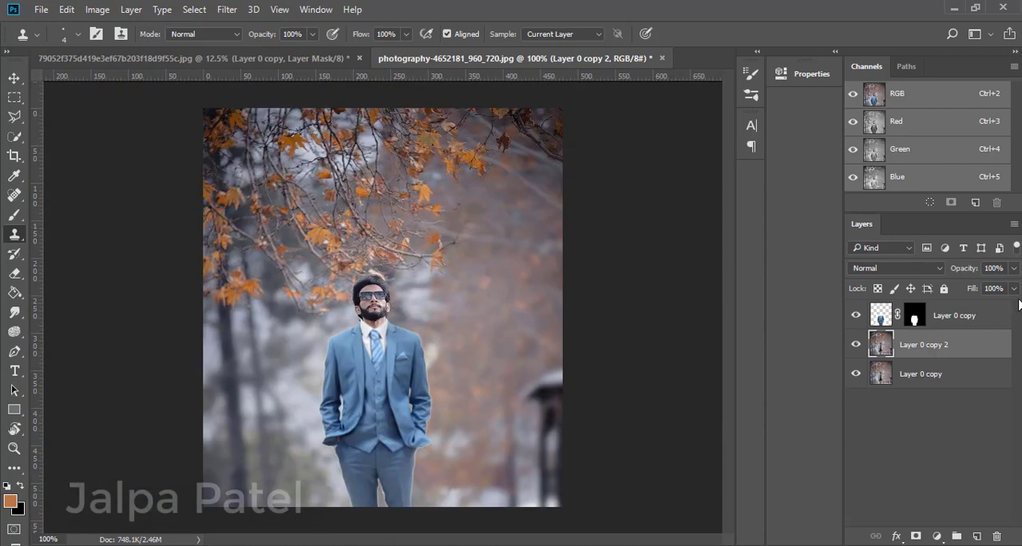
Toggle the suit layer's visibility repeatedly to compare the man's original clothes with the fitted suit in the full image.
{"action": "left_click", "coordinate": [856, 317]}
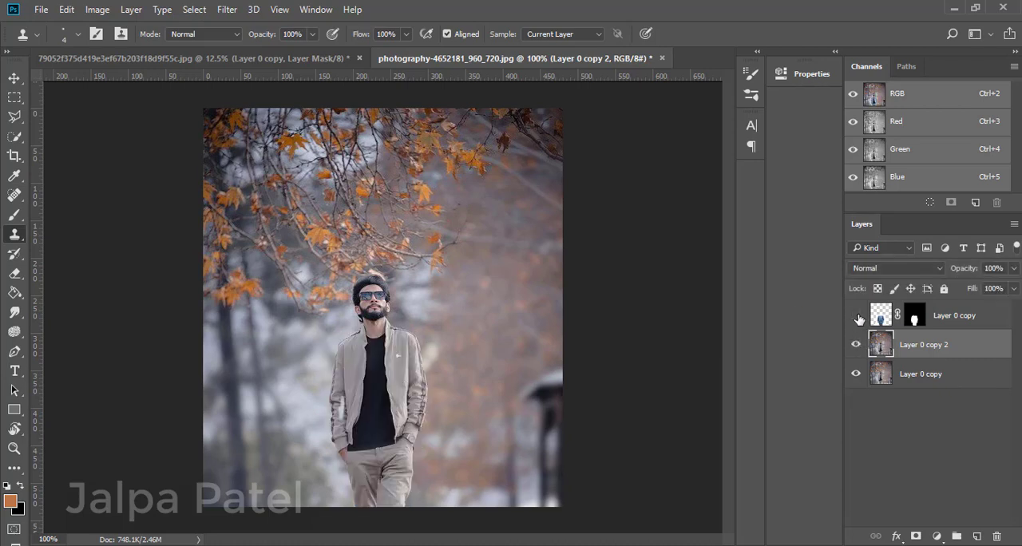
{"action": "left_click", "coordinate": [856, 318]}
{"action": "left_click", "coordinate": [856, 318]}
{"action": "left_click", "coordinate": [857, 319]}
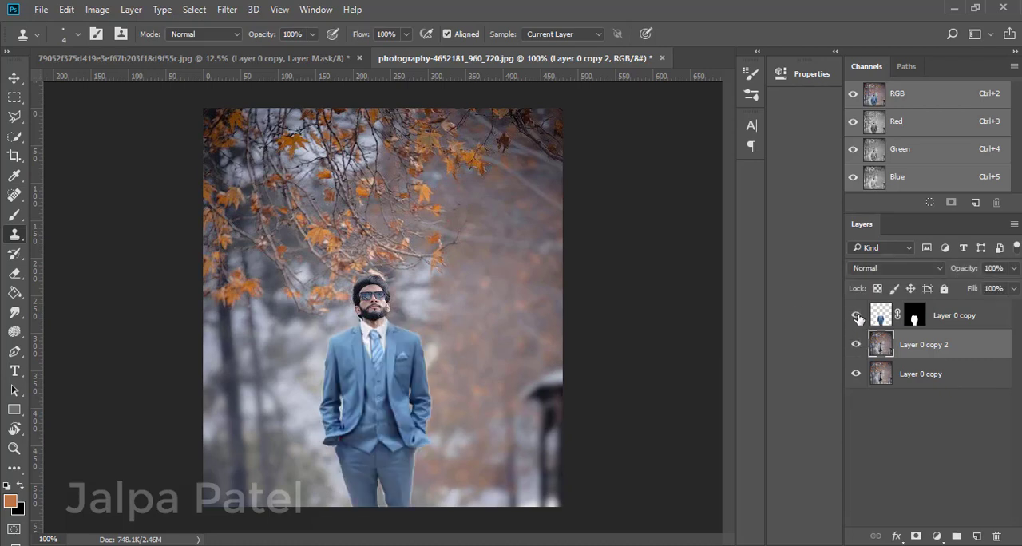
{"action": "left_click", "coordinate": [857, 318]}
{"action": "left_click", "coordinate": [857, 318]}
{"action": "key", "text": "ctrl+plus"}
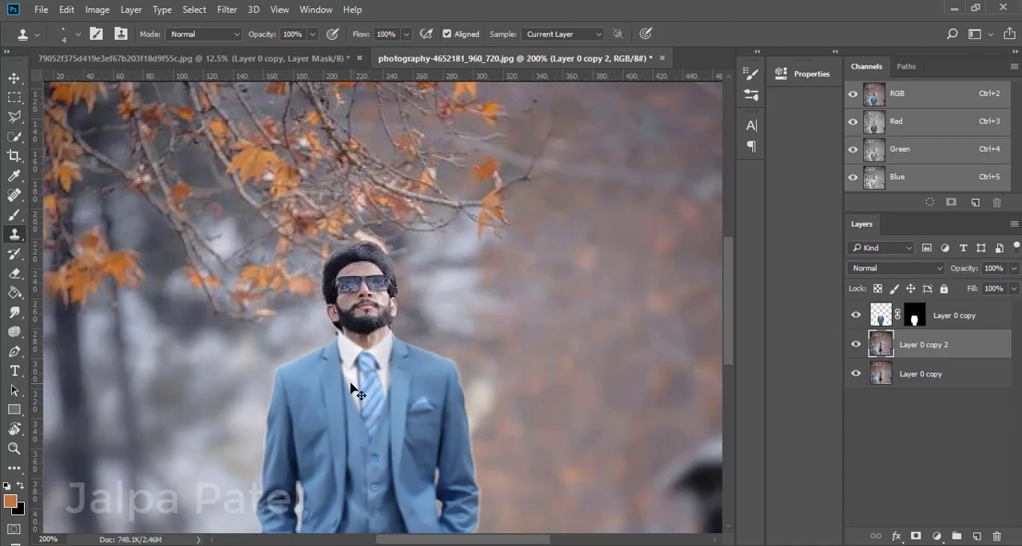
{"action": "key", "text": "ctrl+minus"}
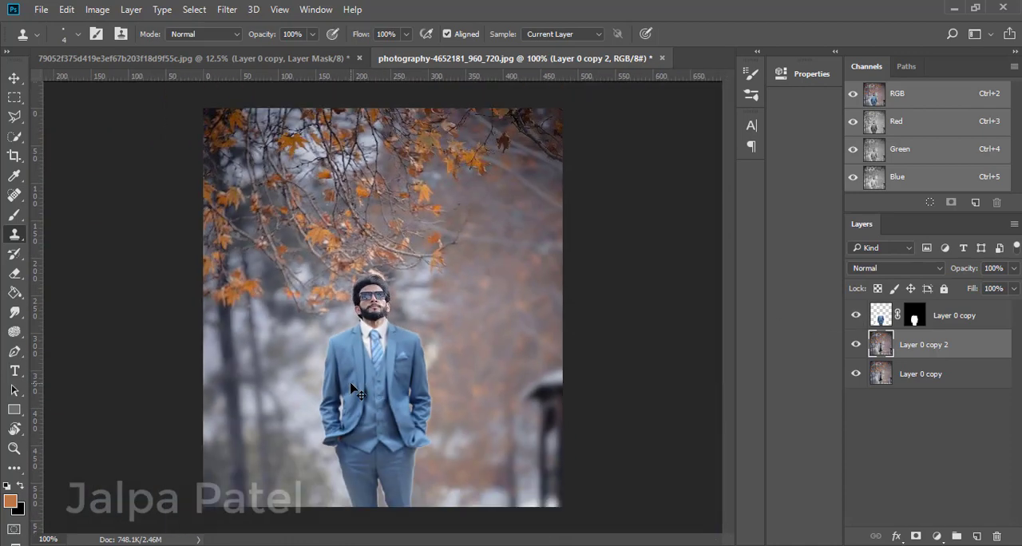
{"action": "left_click", "coordinate": [855, 317]}
{"action": "left_click", "coordinate": [857, 317]}
{"action": "left_click", "coordinate": [856, 317]}
{"action": "left_click", "coordinate": [857, 318]}
{"action": "left_click", "coordinate": [857, 318]}
{"action": "left_click", "coordinate": [857, 318]}
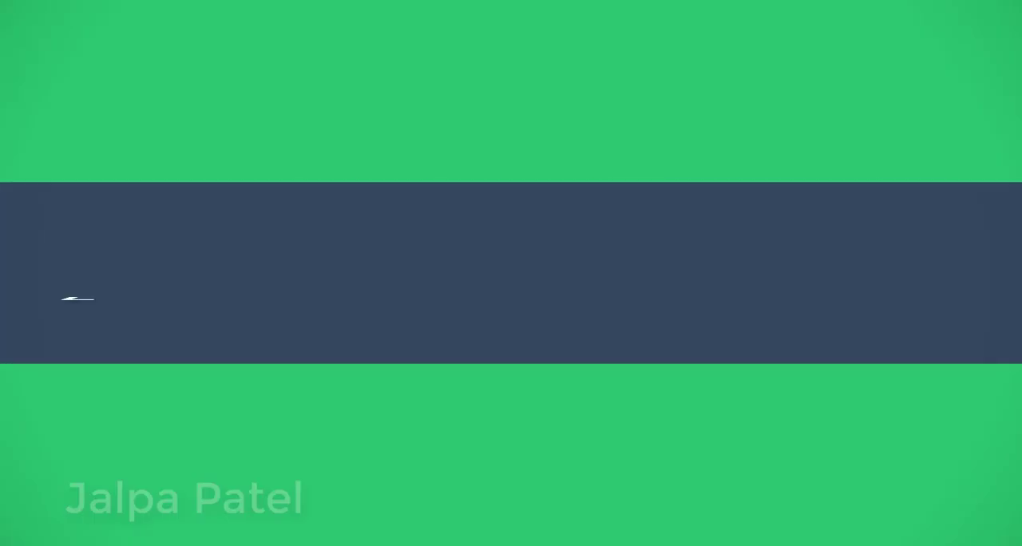